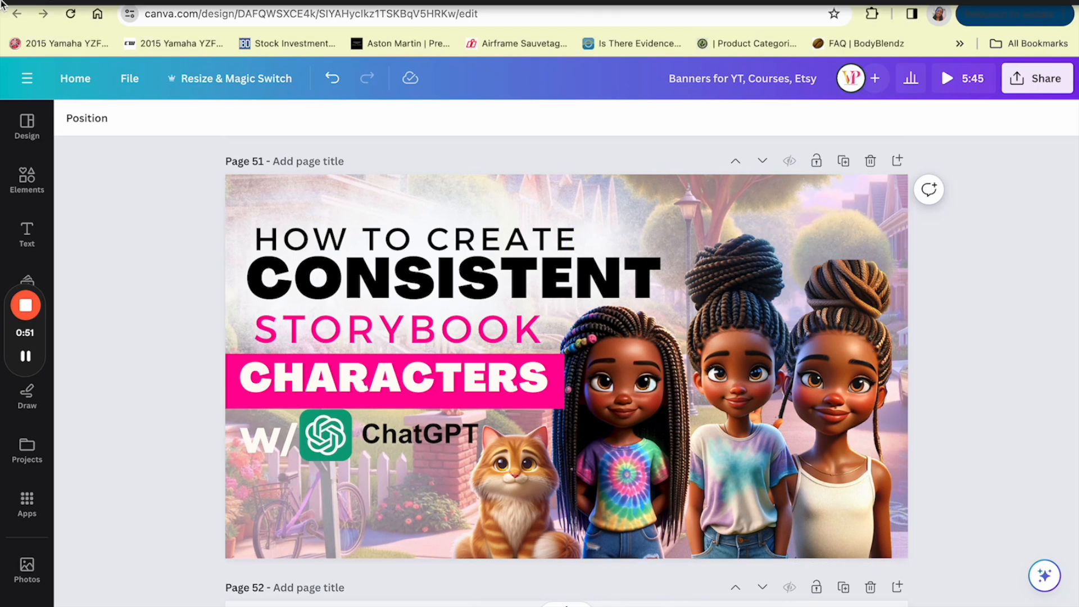
Open the Consistent Character GPT in ChatGPT and start a prompt: "Can you create for me a 15 year old girl who is South American, from Chile"
click(27, 1)
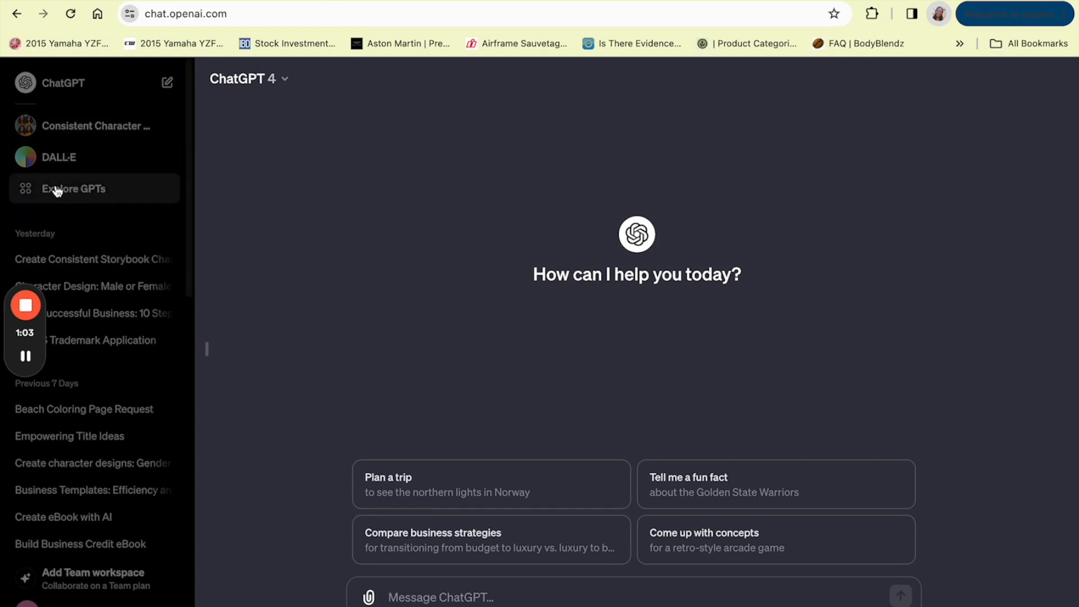
click(94, 131)
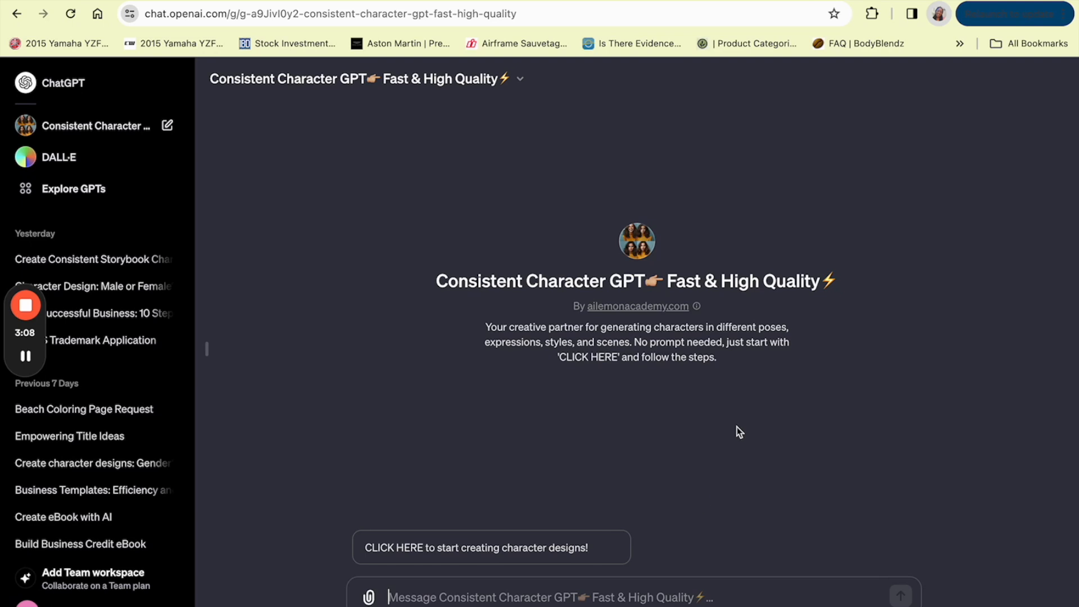
click(576, 596)
text(Can you)
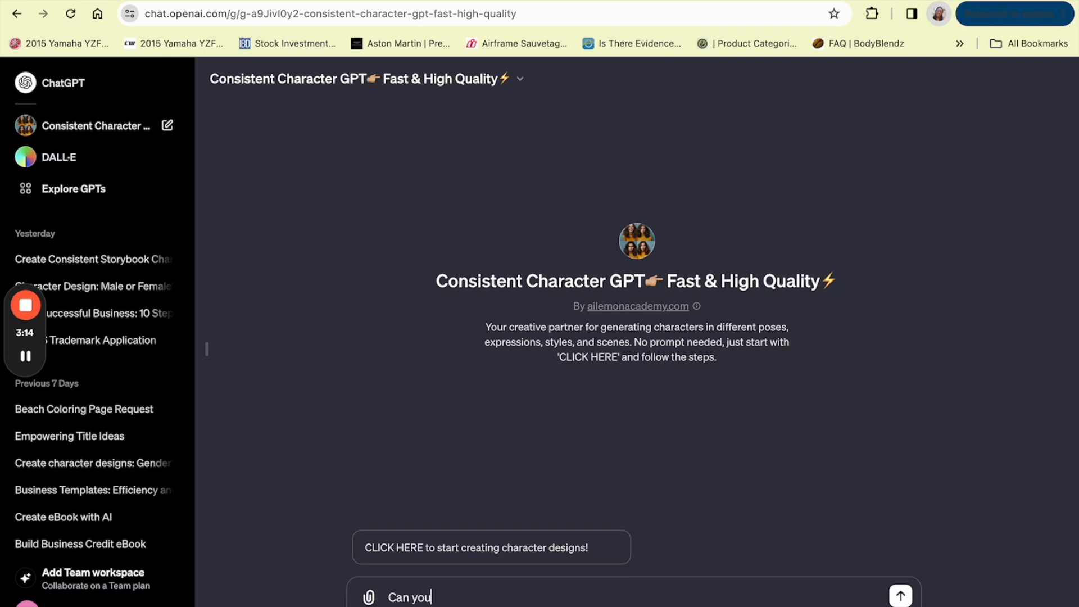
text( create for me a 15 year old girl who is)
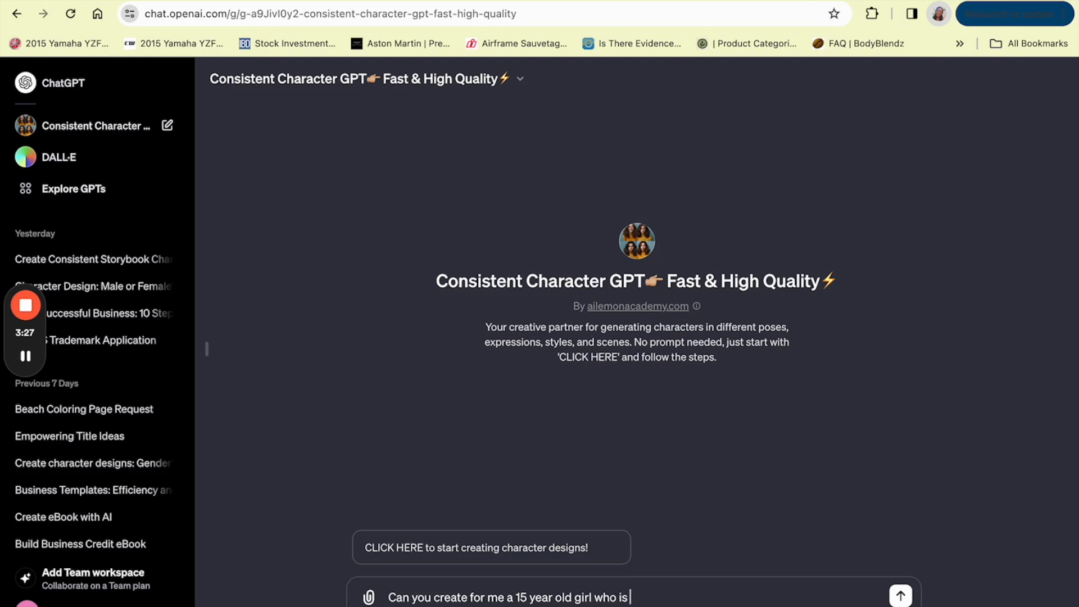
text( South American, from Chile)
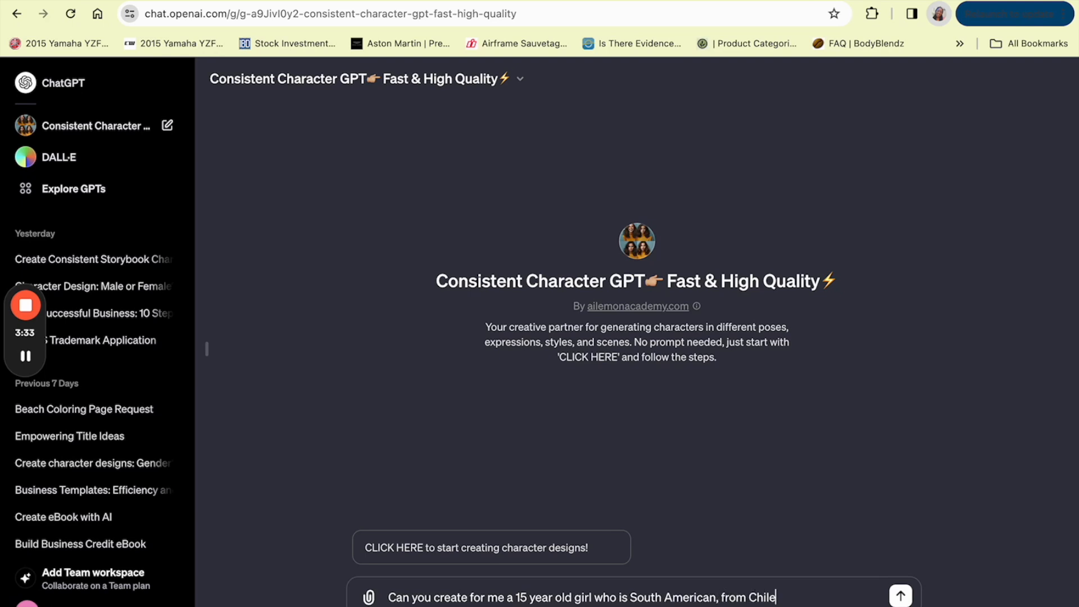
Continue the prompt with ", with light brown freckles and glasses who has long brown hair that is wavy"
text(, with)
text( light brown)
text( freckles and c)
key(BackSpace)
text(glasses and)
key(BackSpace)
key(BackSpace)
key(BackSpace)
text(who has long hair)
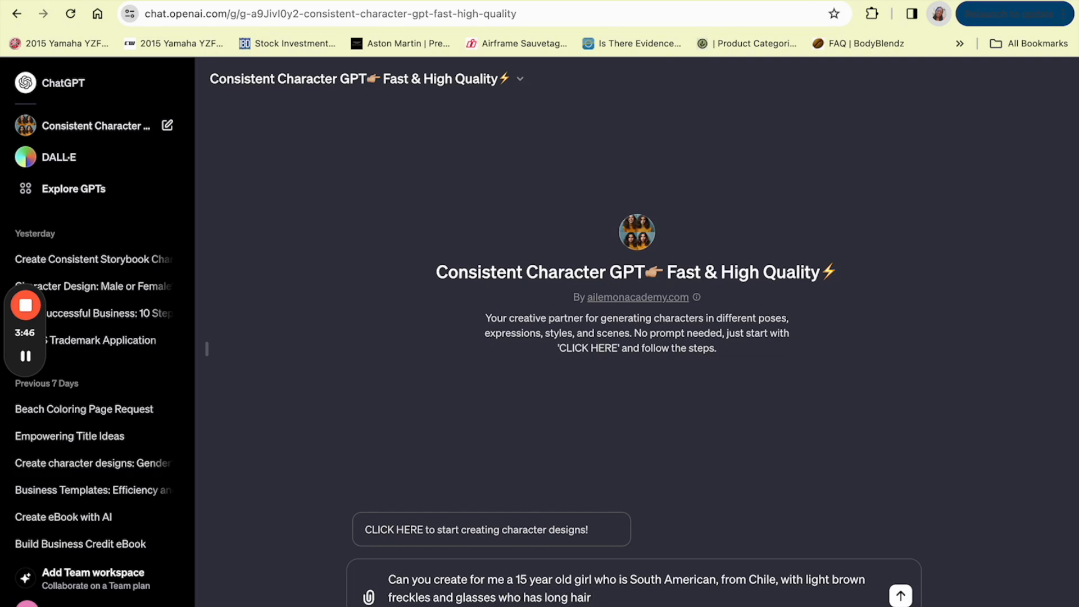
key(BackSpace)
key(BackSpace)
key(BackSpace)
key(BackSpace)
text(brown hair that is wavy)
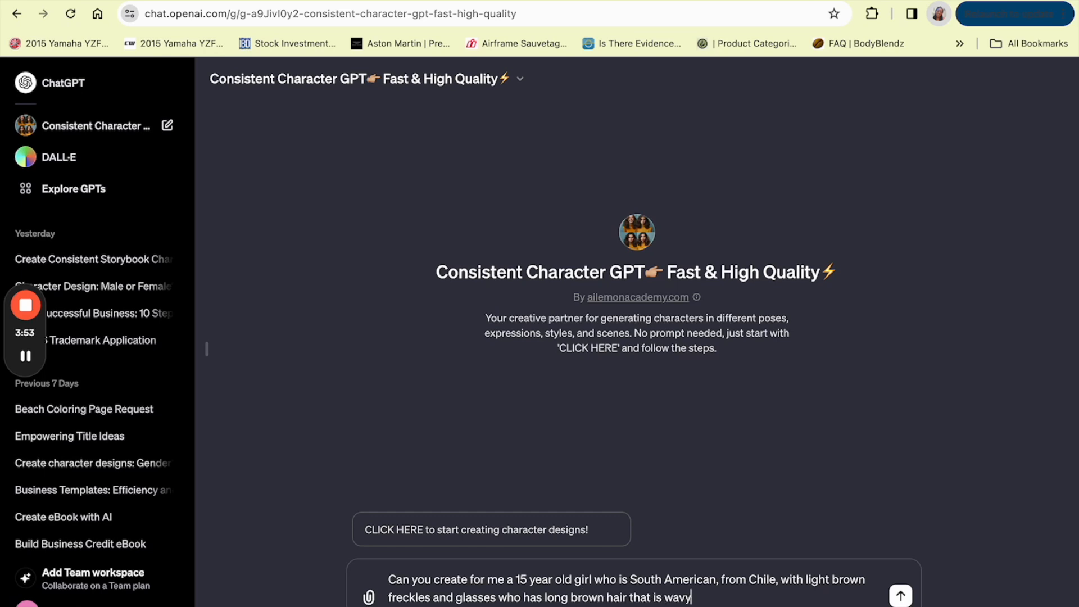
Finish the prompt with ". Dress her in a leather jacket with combat boots and ripped jeans and a white t-shirt" and send it
text(. Dress her in a le)
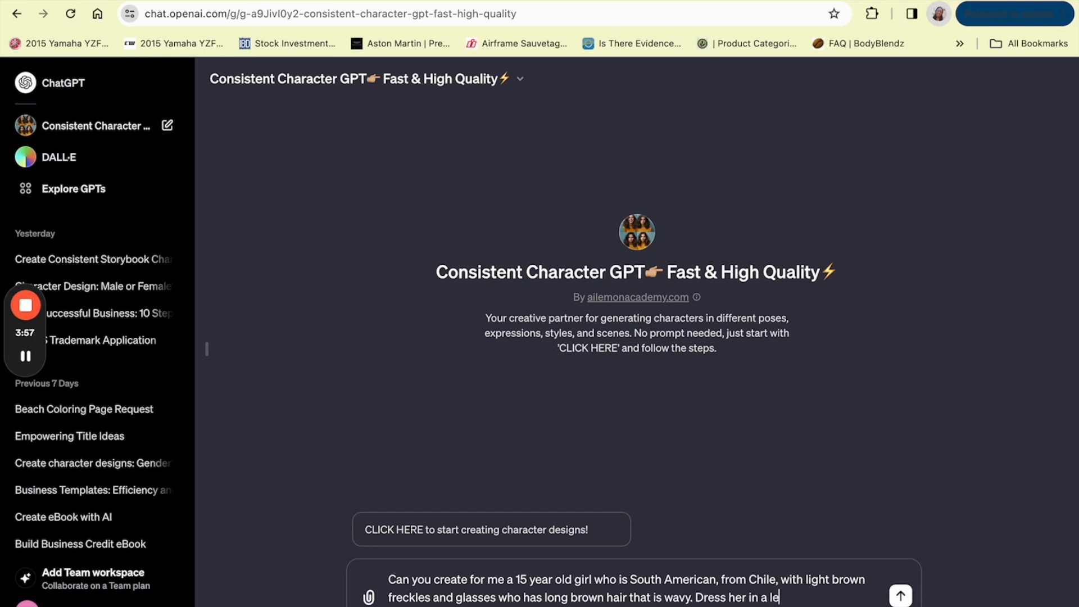
text(ather jacket with combat boots)
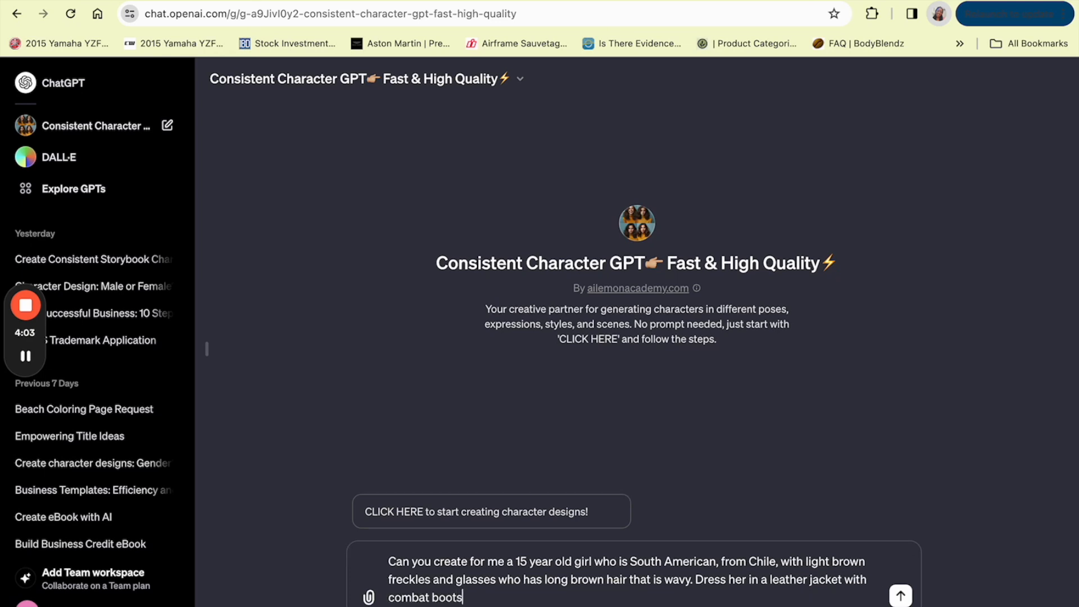
text( and ripped jeans and a)
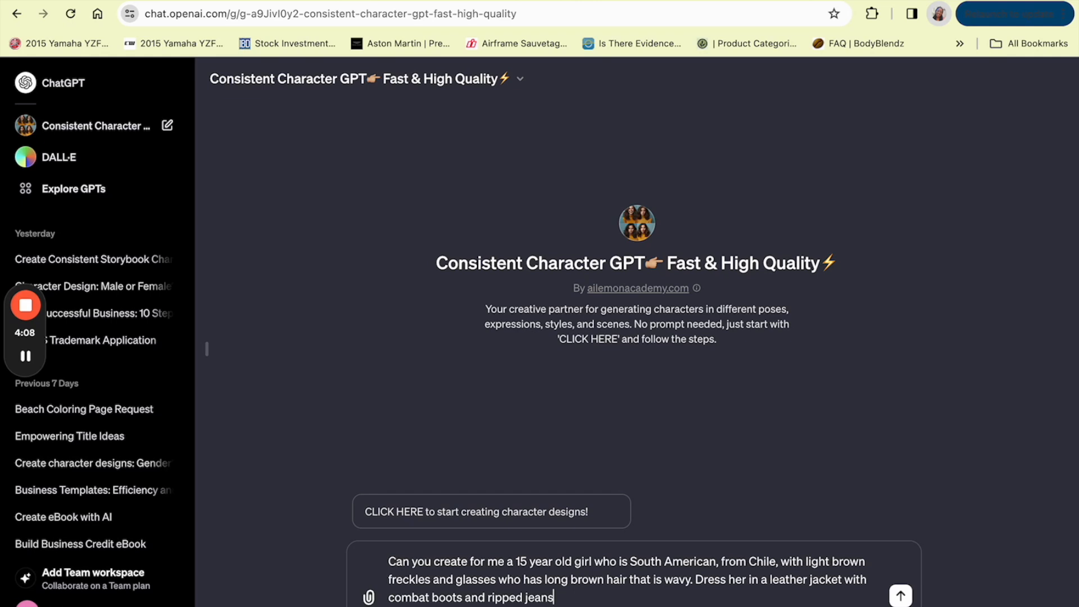
text( white tO)
key(BackSpace)
text(-shirt)
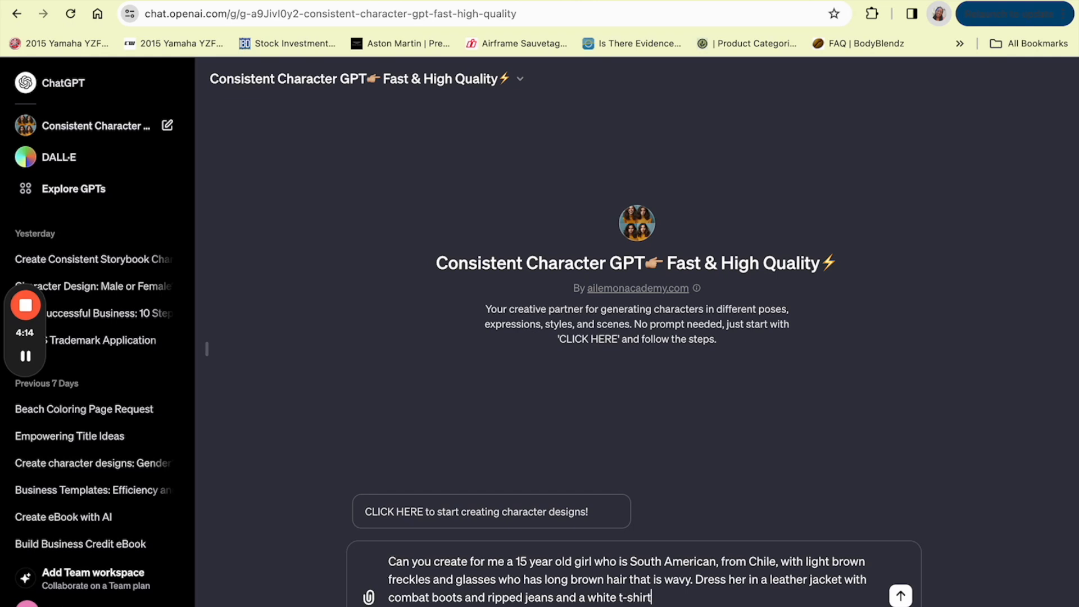
key(Return)
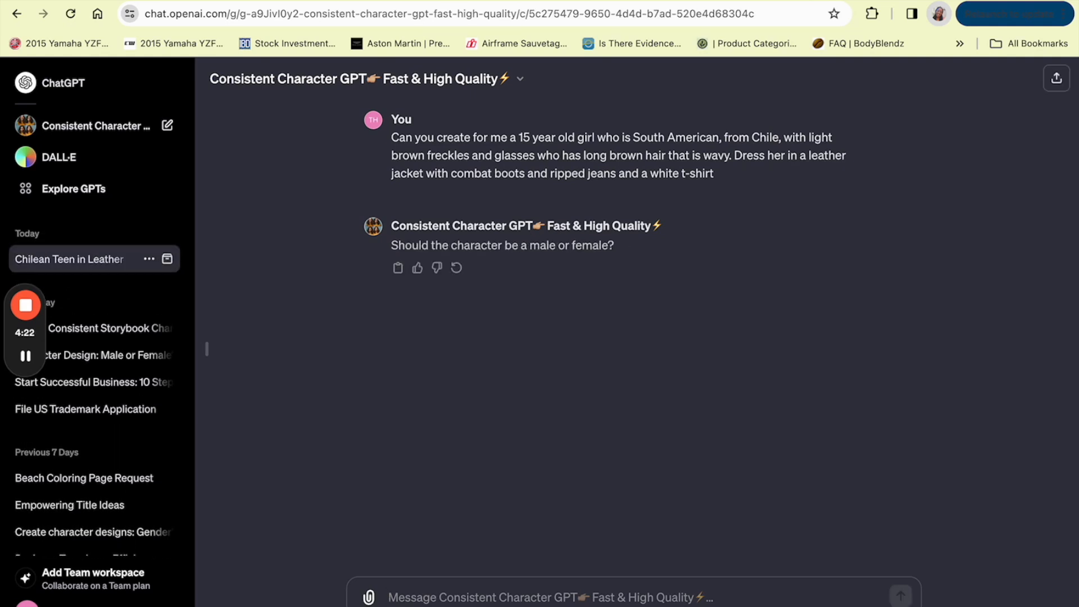
Answer the gender question with "This character will be female"
text(T)
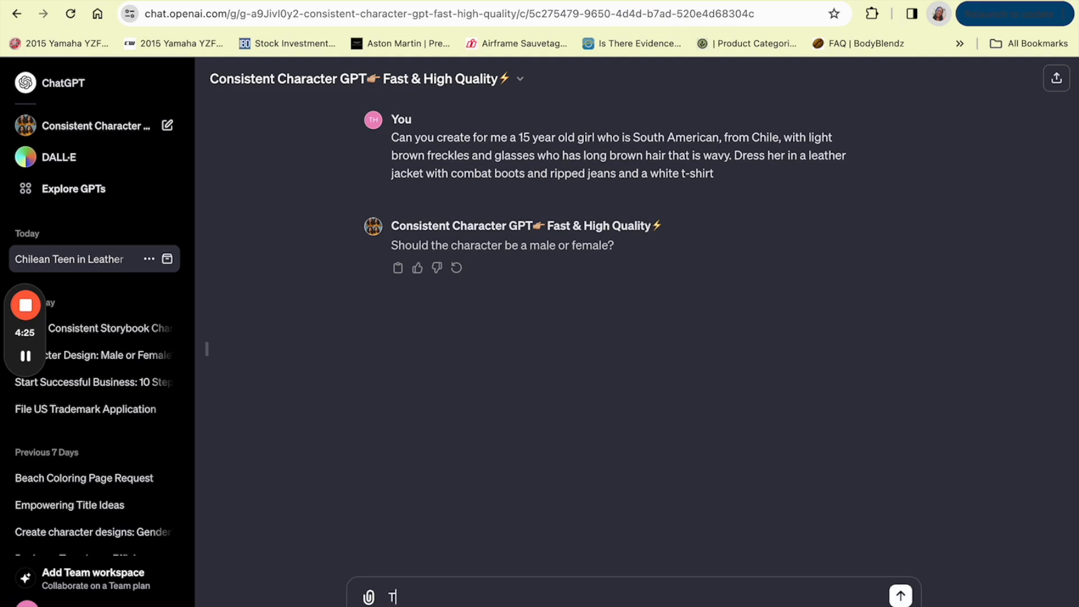
text(his character will be fem)
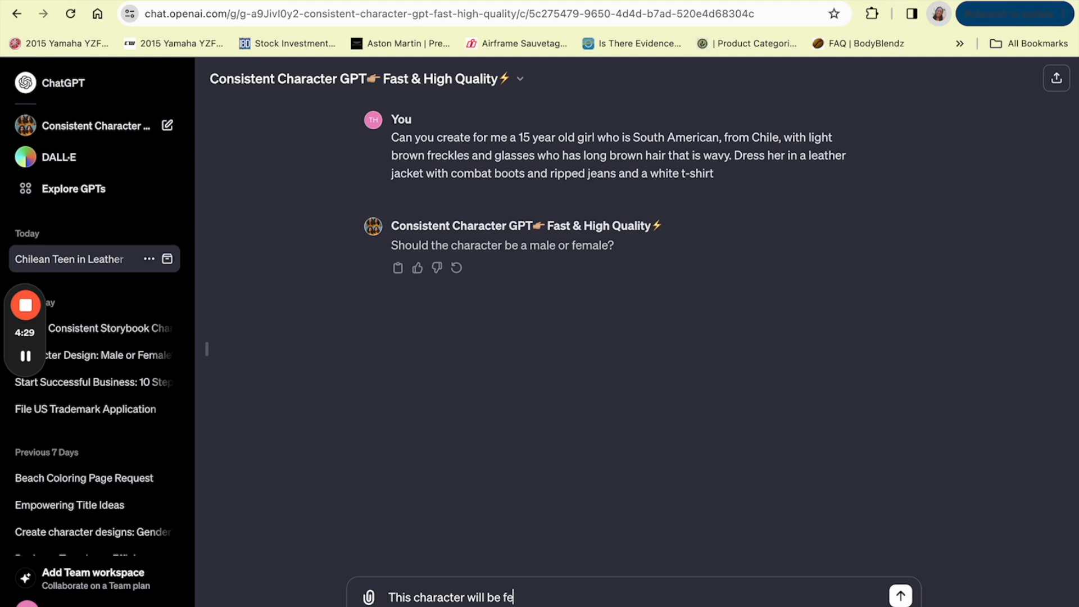
key(BackSpace)
text(maile)
key(BackSpace)
key(BackSpace)
key(BackSpace)
text(le)
key(Return)
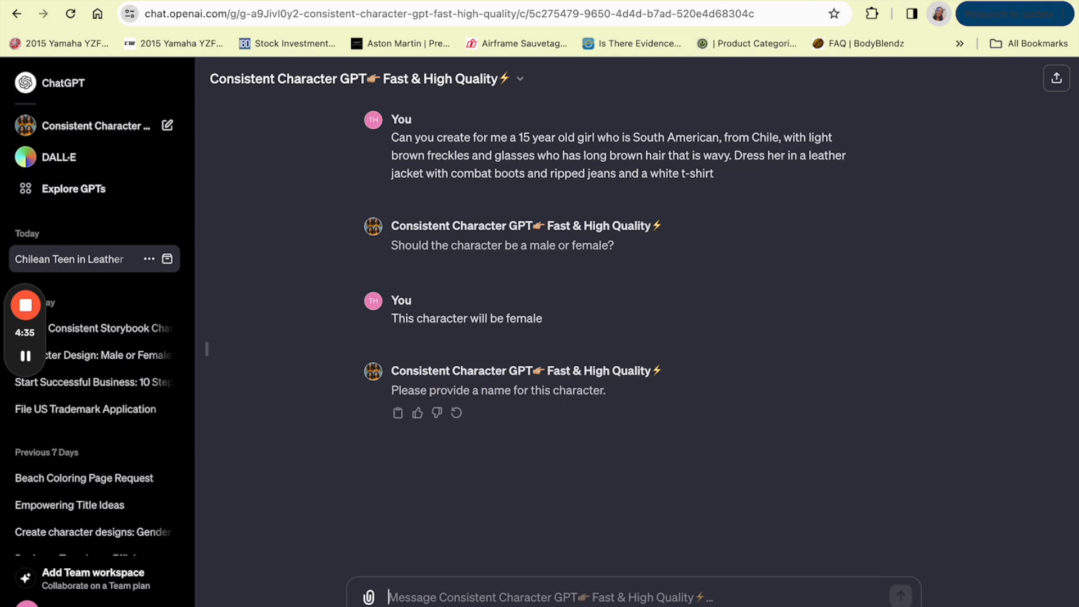
Answer the name question with "The name of this character is going to be Olivia"
text(The nam)
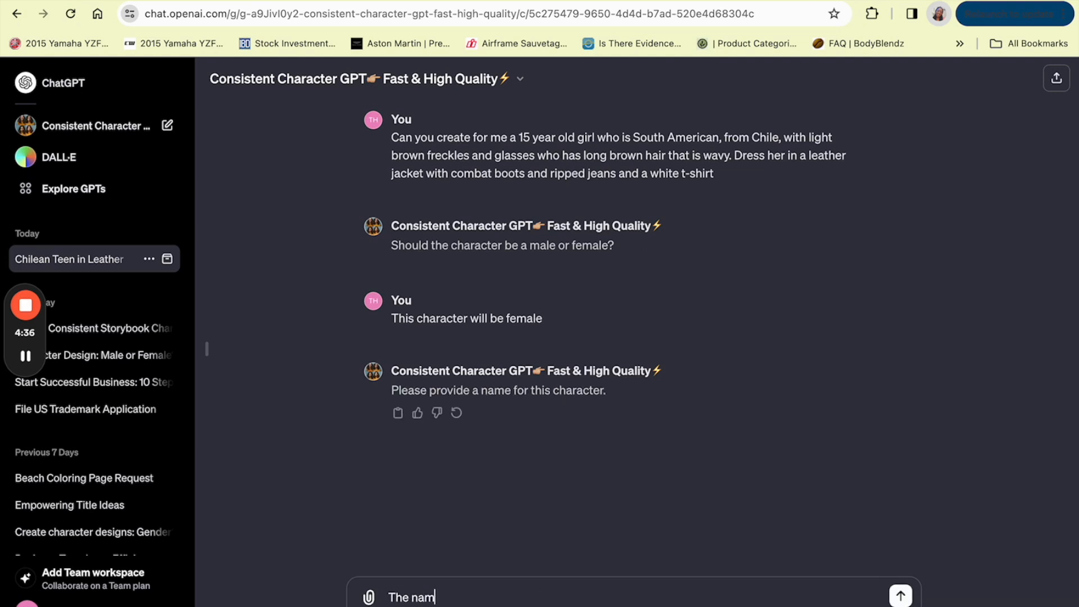
text(e of this charac)
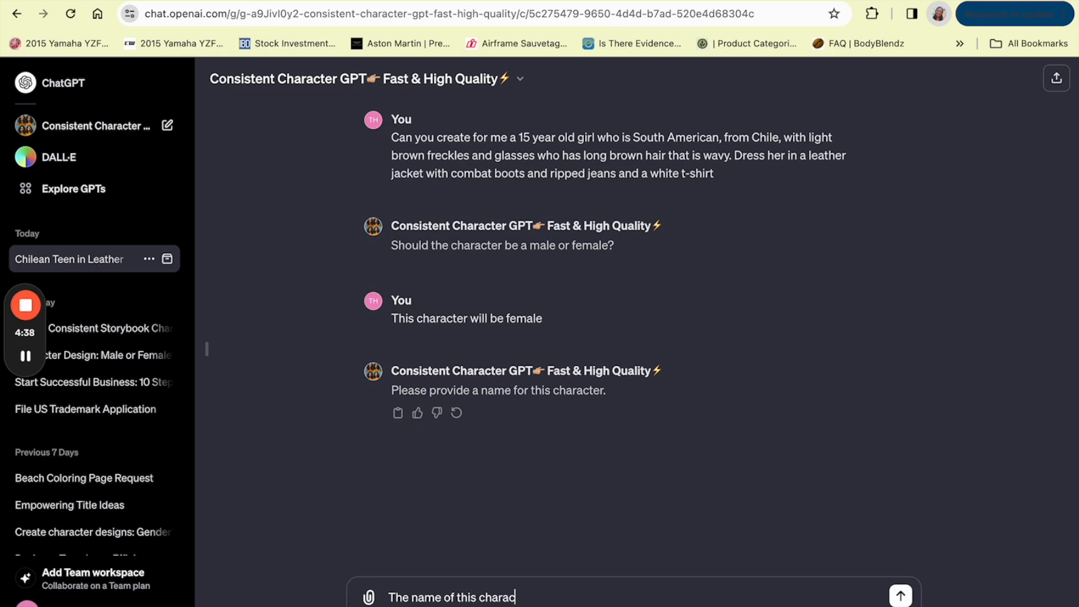
text(ter is going to be Olivia)
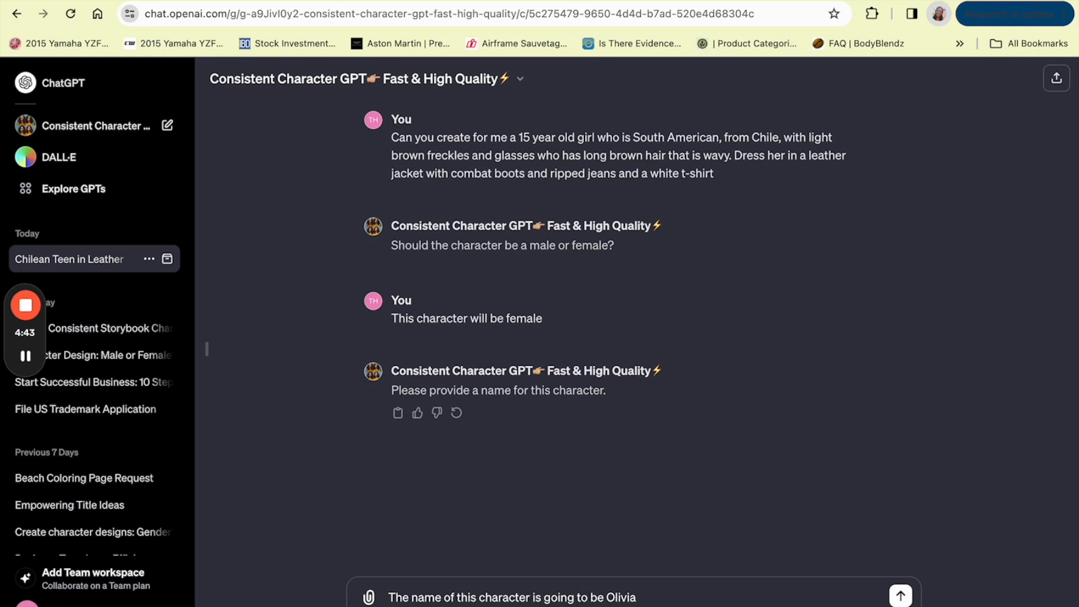
key(Return)
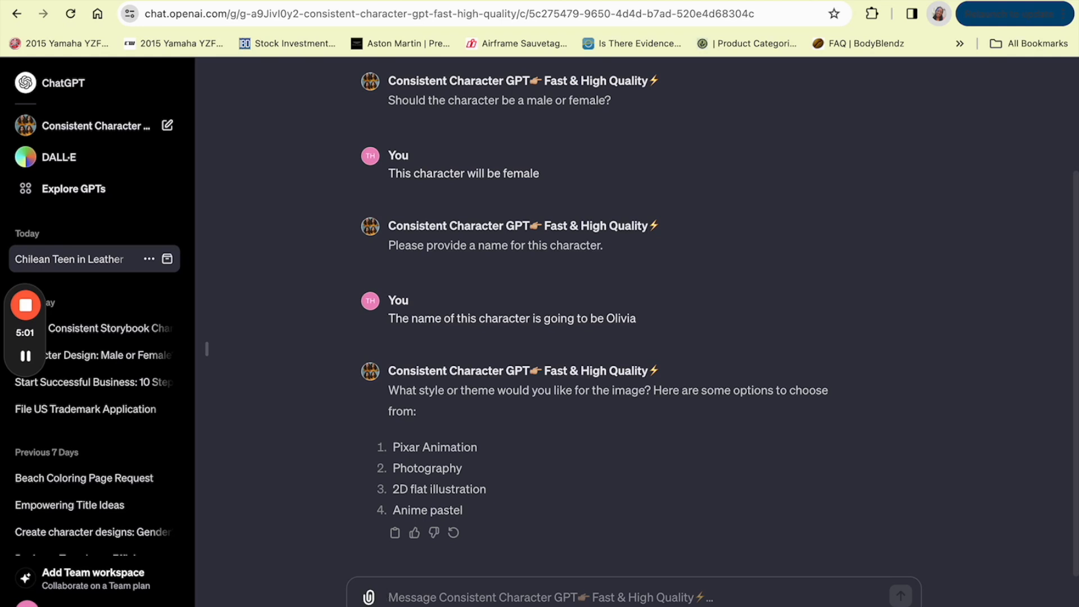
Choose "Pixar Animation" as the image style and send the reply to generate the character
text(Pixar Animation)
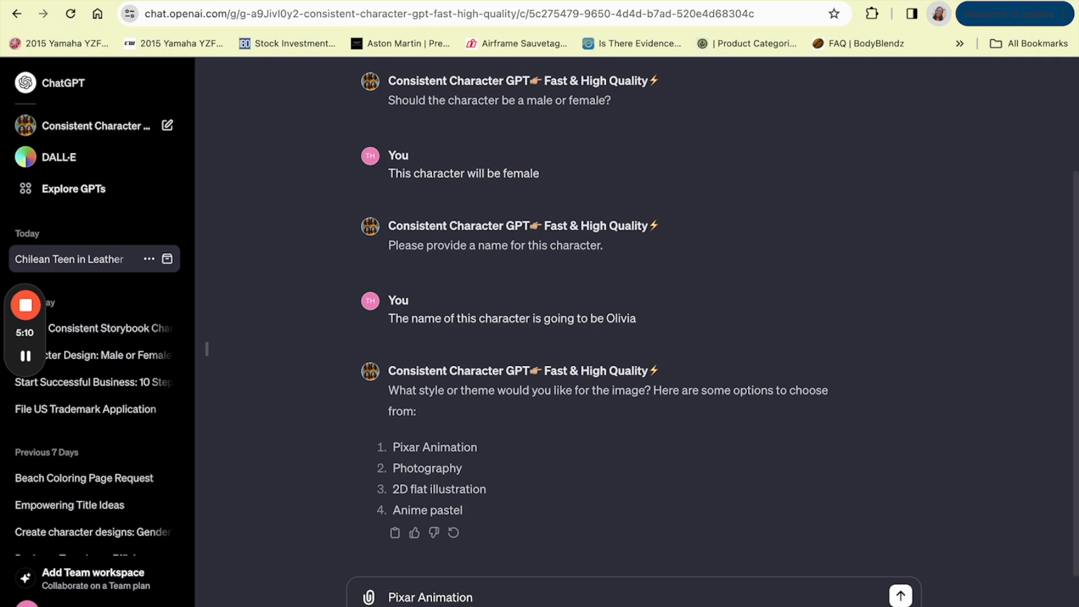
key(Return)
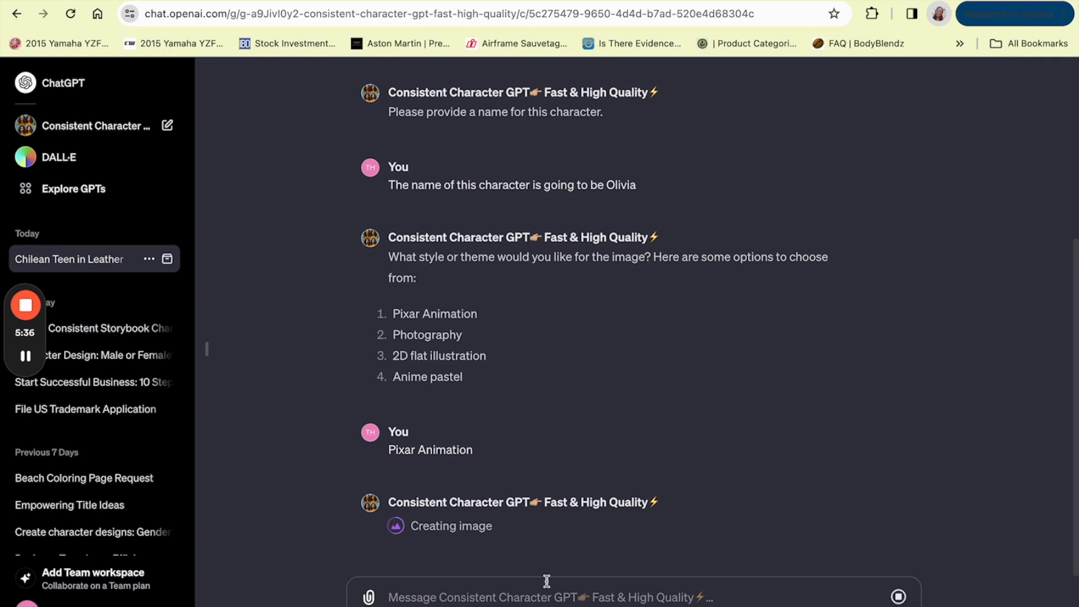
click(24, 359)
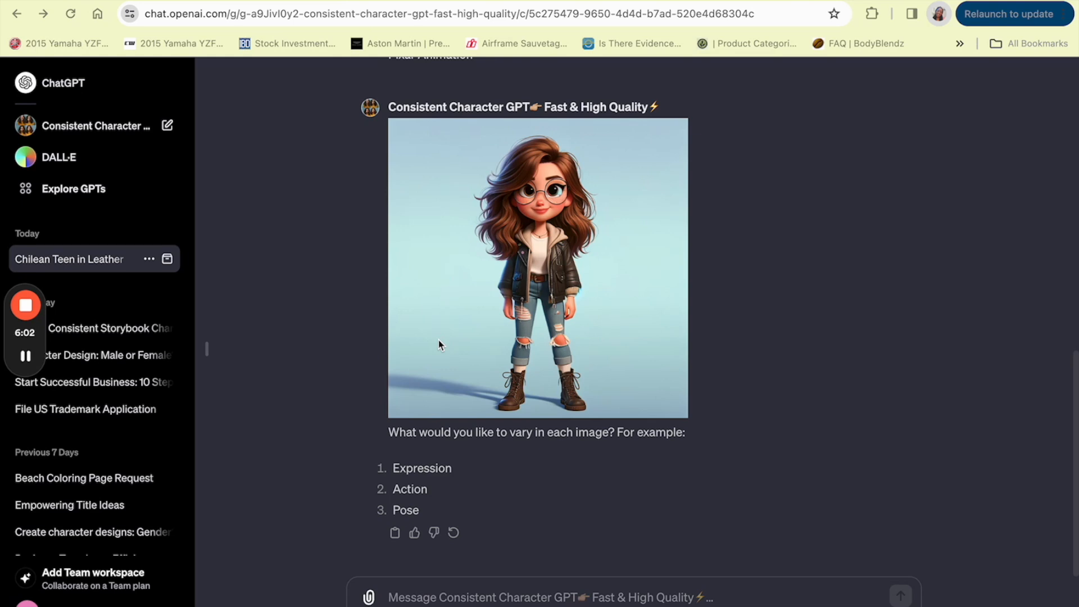
Ask the GPT to make her leather jacket black and more of a bomber jacket, her skin complexion more caramel and her hair darker brown
click(438, 592)
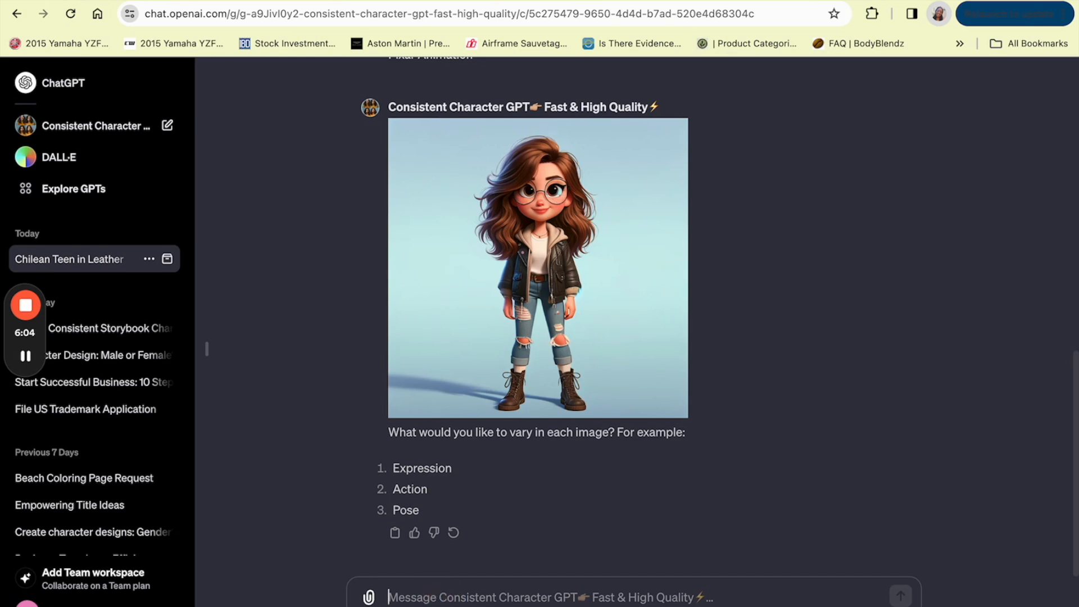
text(Can you make her)
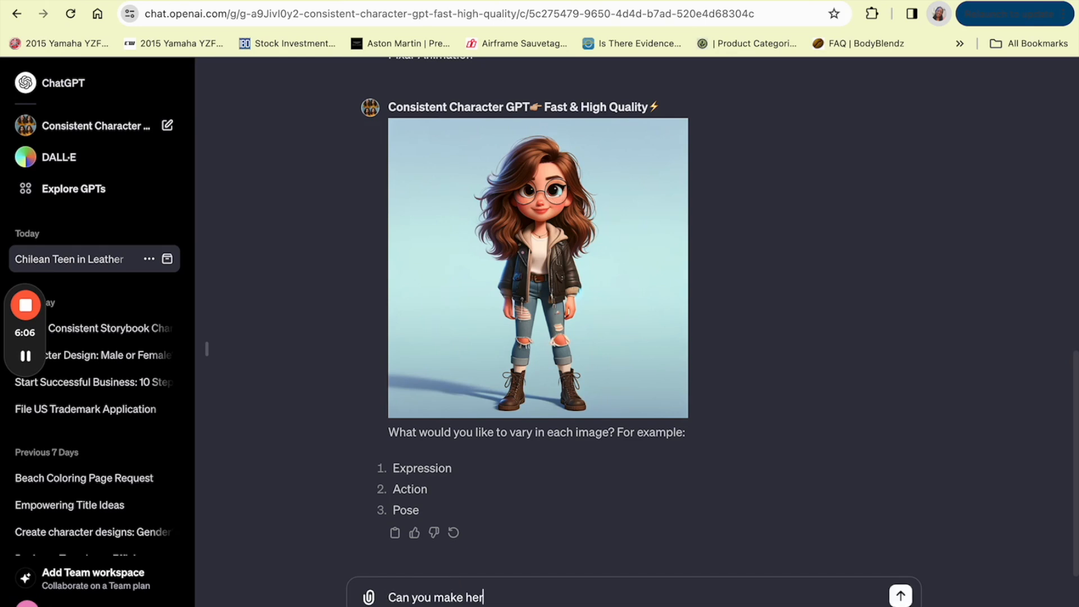
text( leather jacke)
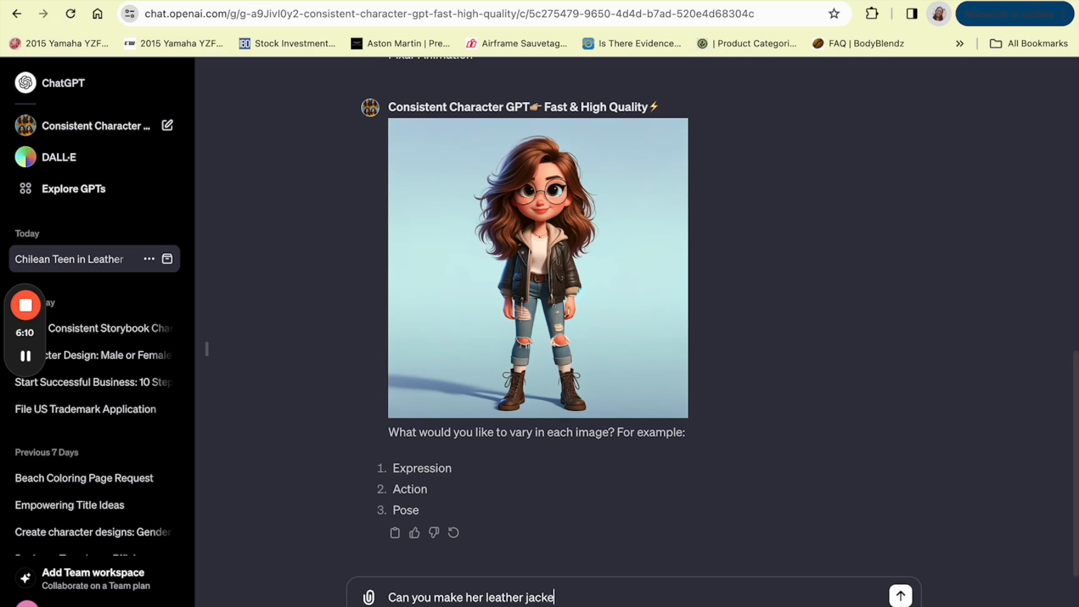
text(t black and m)
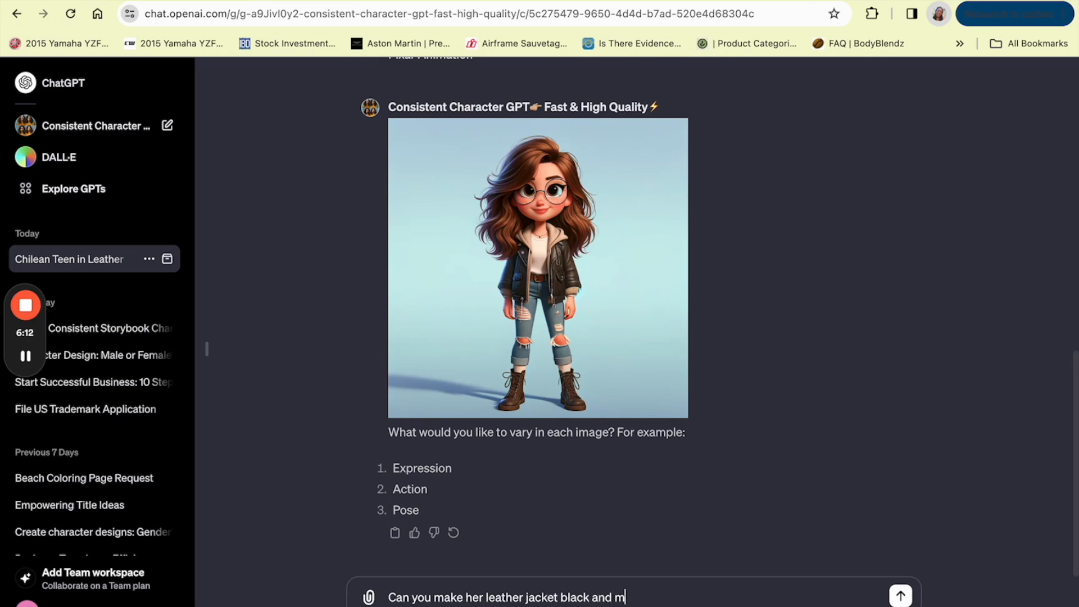
text(ore of a bomber)
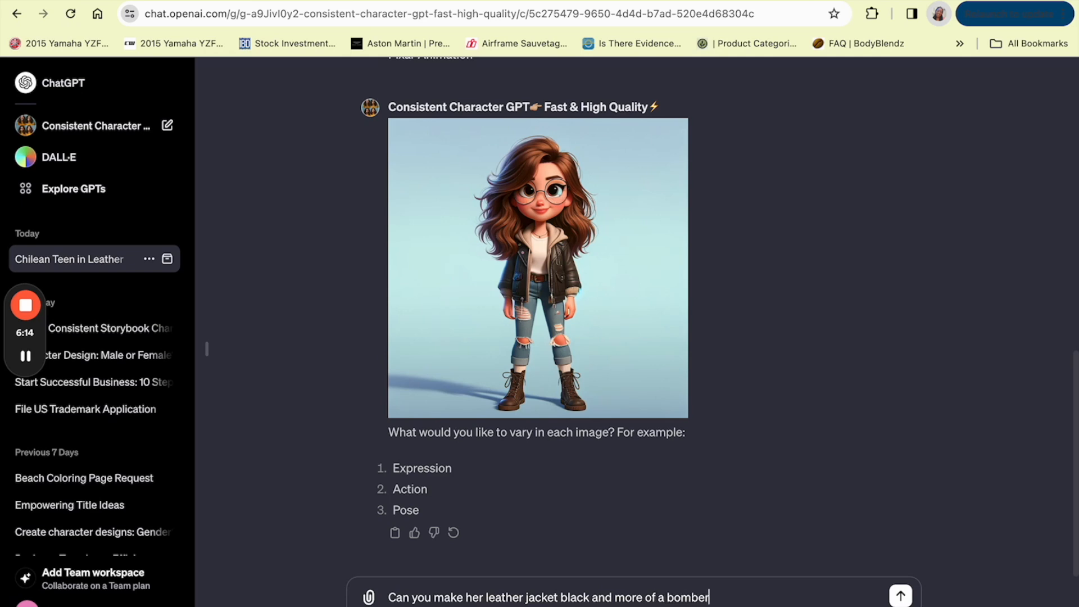
text( jacket? And can you also)
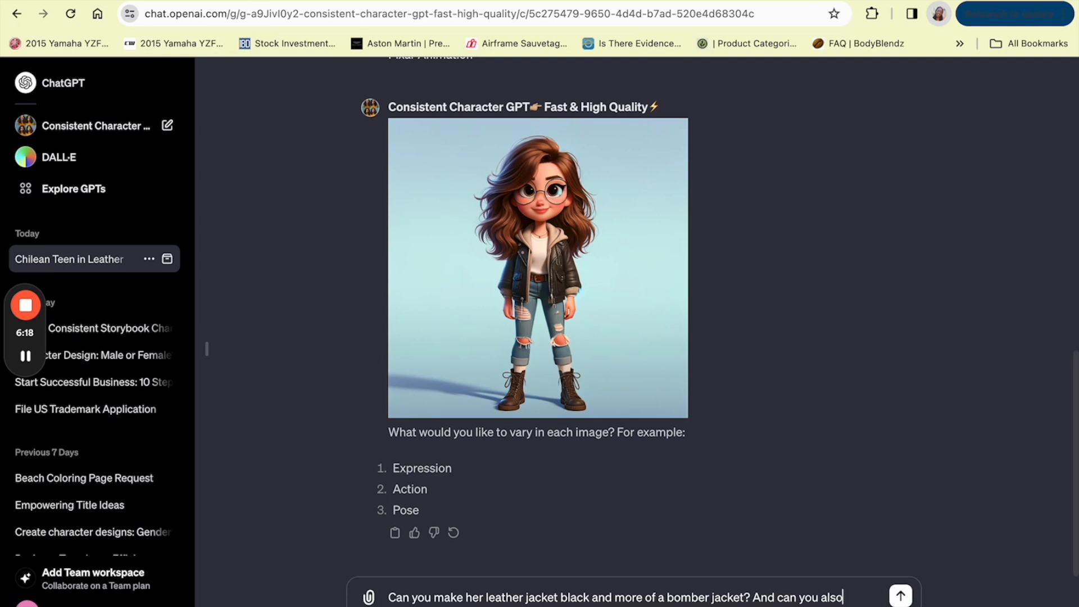
text( make her skin co)
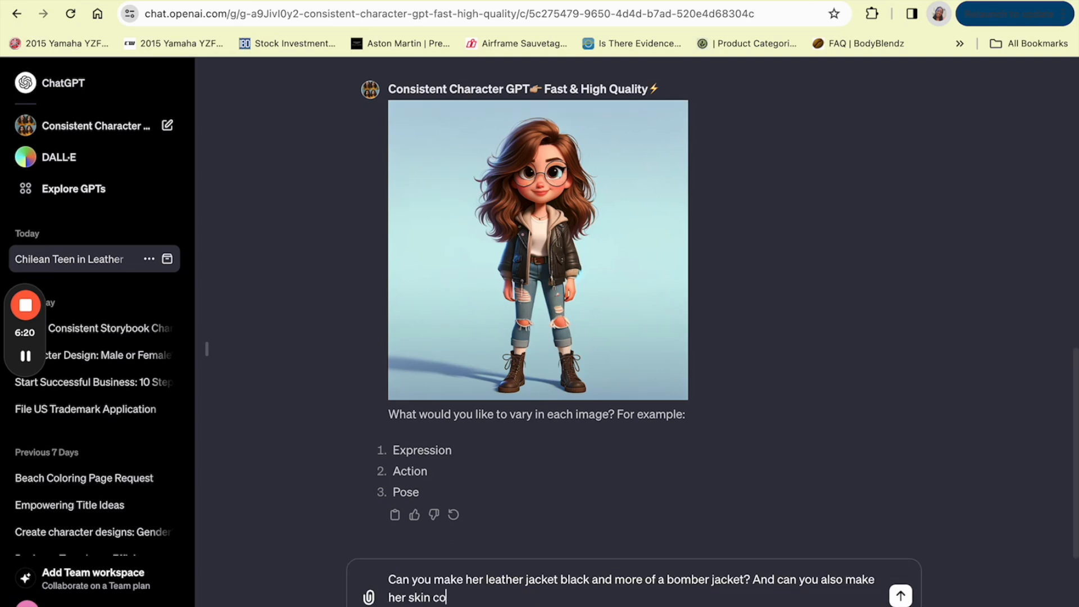
text(mplexion more caramel and her hair darker brown)
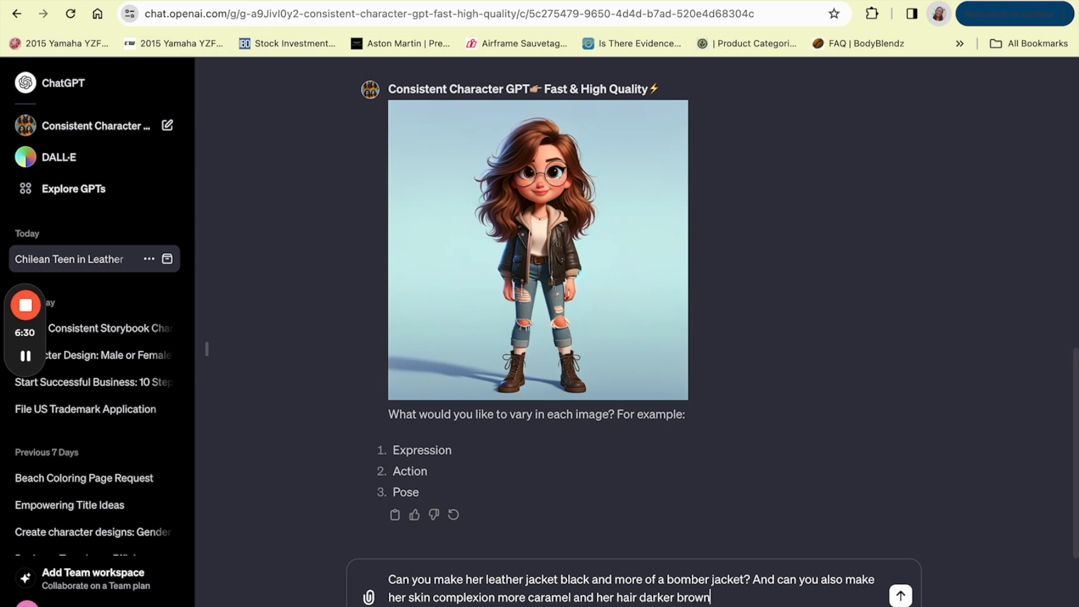
key(Return)
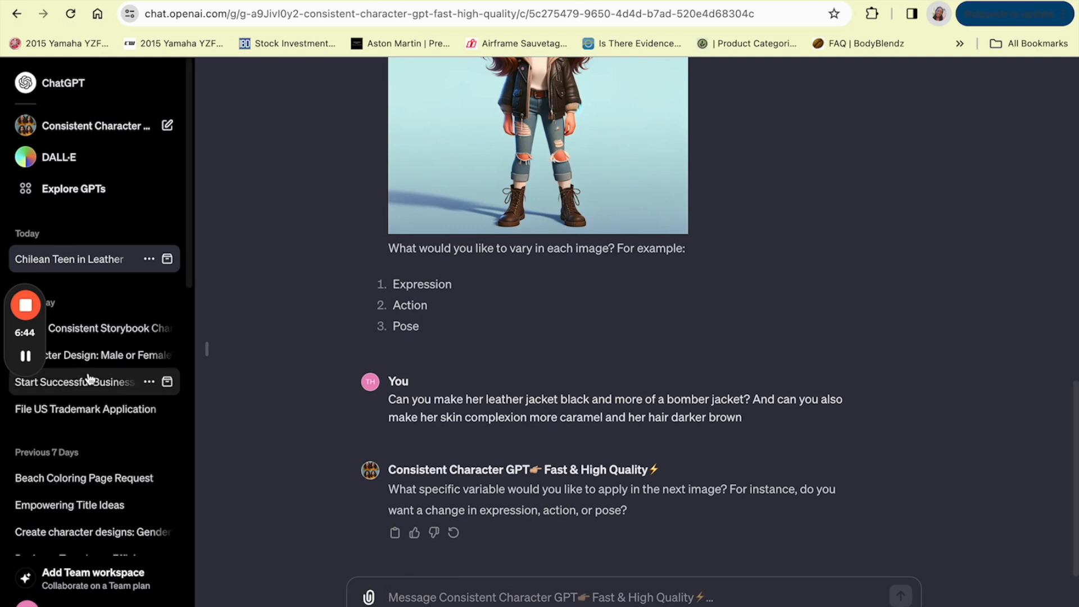
click(28, 358)
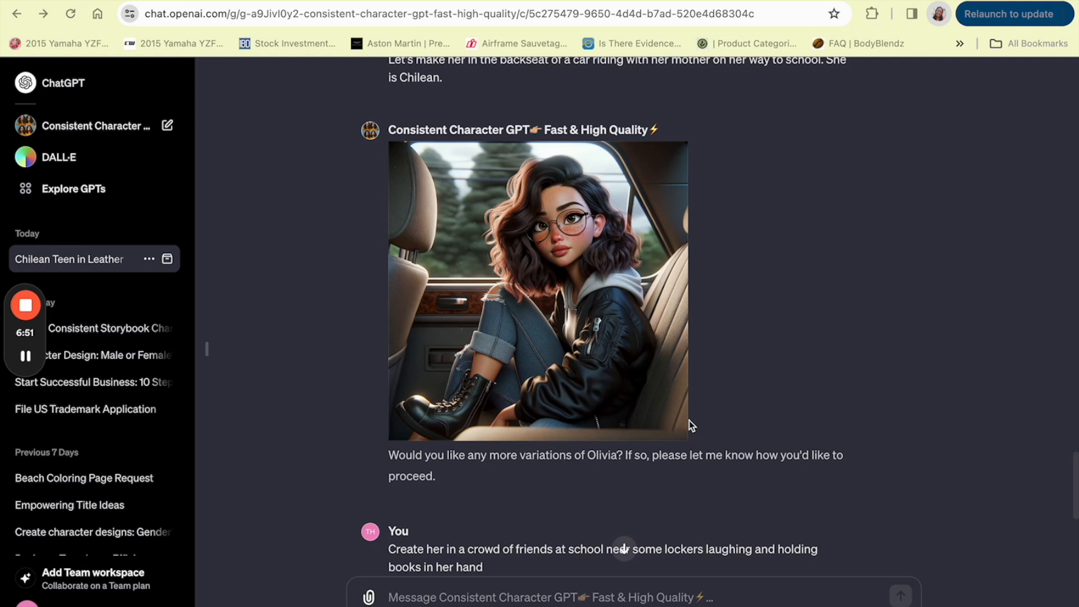
Review the generated images of Olivia in the car's backseat and with friends near the school lockers, comparing the character's consistency
scroll(689, 420, up, 10)
scroll(689, 420, down, 10)
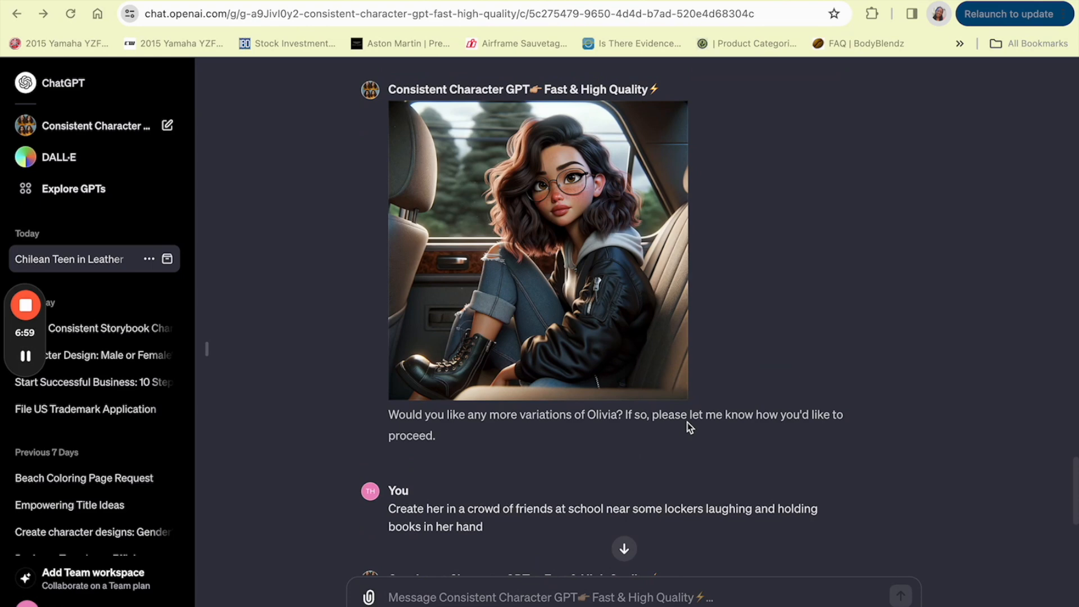
scroll(688, 426, up, 2)
scroll(689, 424, down, 8)
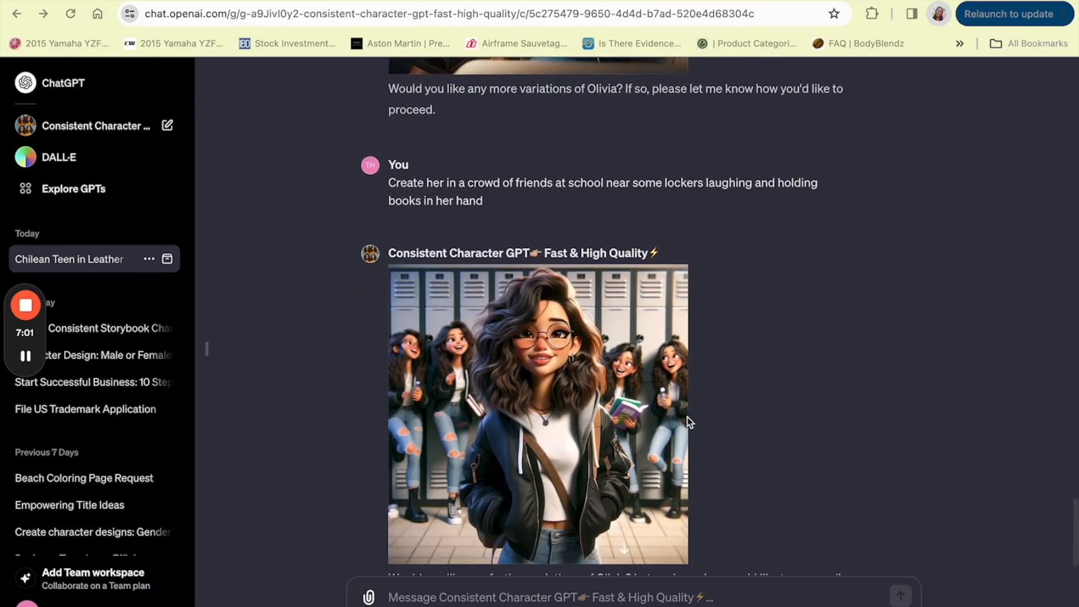
scroll(687, 417, down, 2)
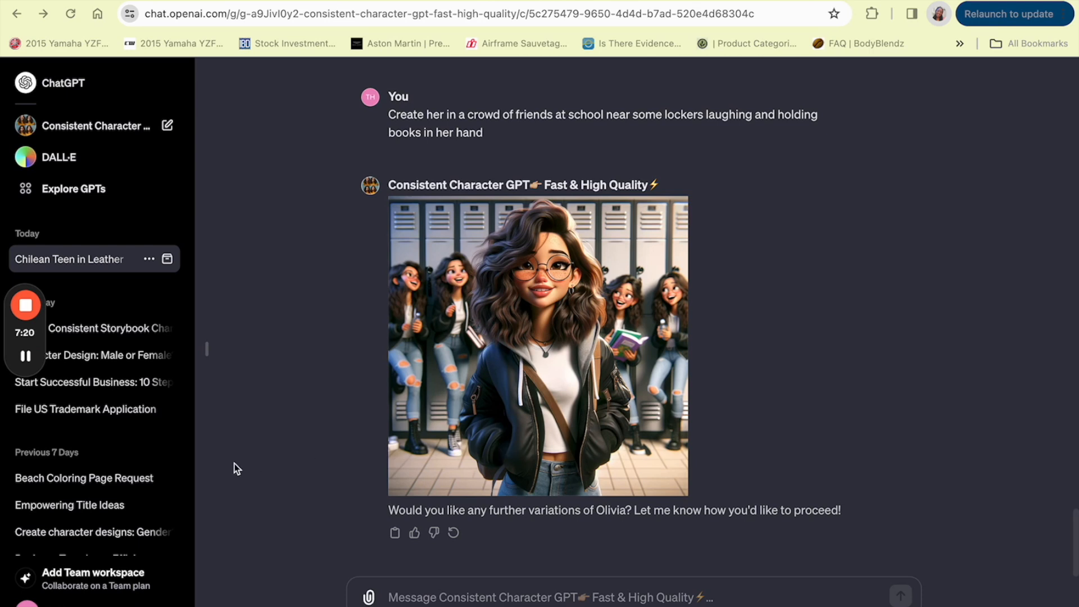
Compare Olivia's appearance across the generated full-body, car backseat and school locker images in the chat
mouse_move(24, 362)
scroll(554, 370, up, 9)
scroll(554, 379, up, 10)
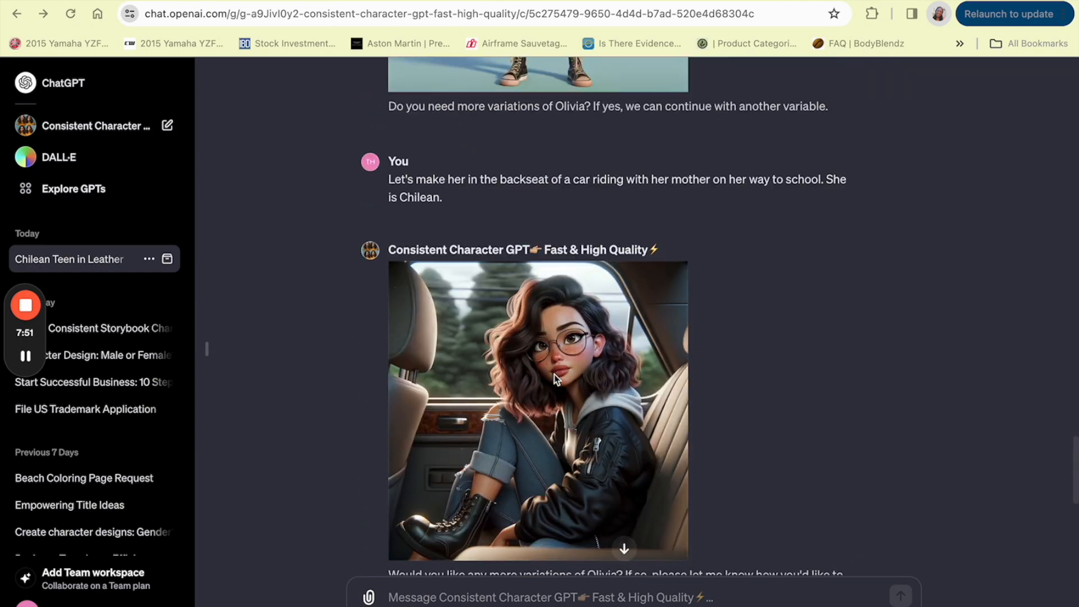
scroll(554, 375, up, 6)
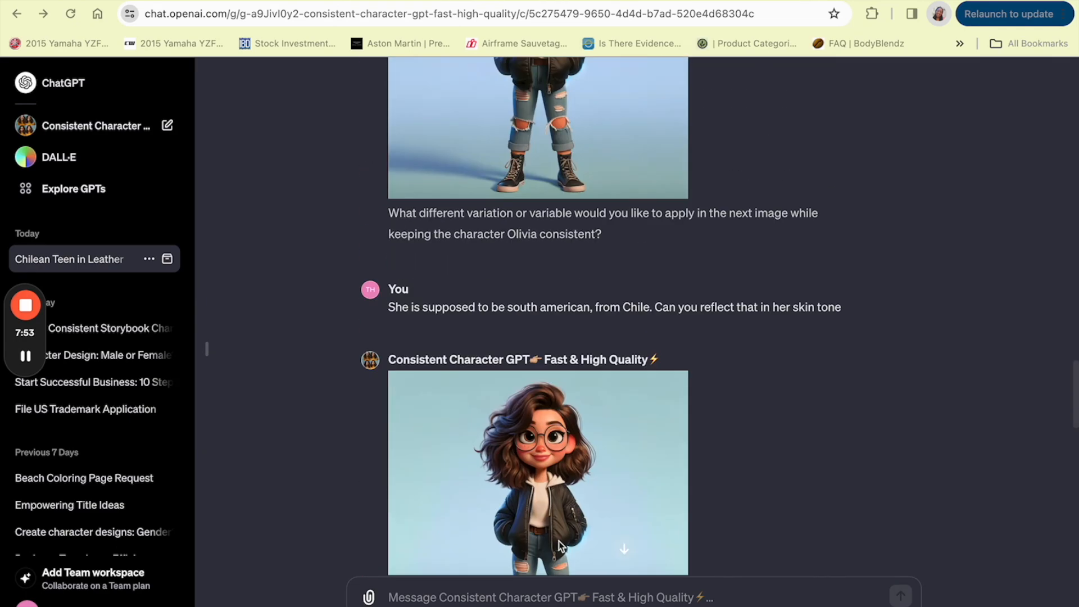
scroll(548, 345, down, 18)
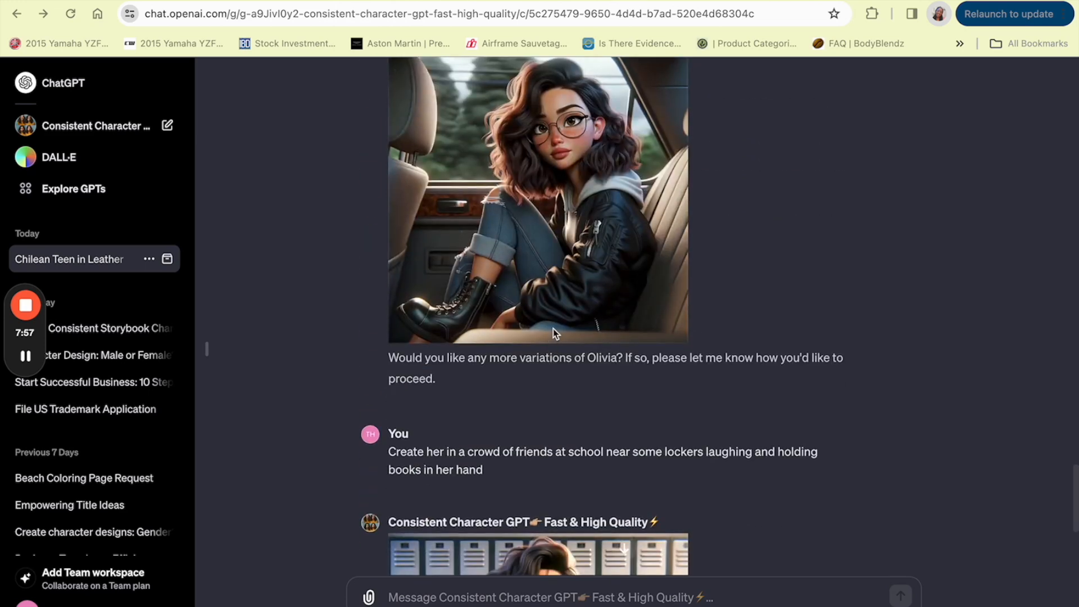
scroll(555, 333, down, 6)
scroll(555, 334, up, 5)
scroll(555, 334, up, 1)
scroll(556, 334, down, 6)
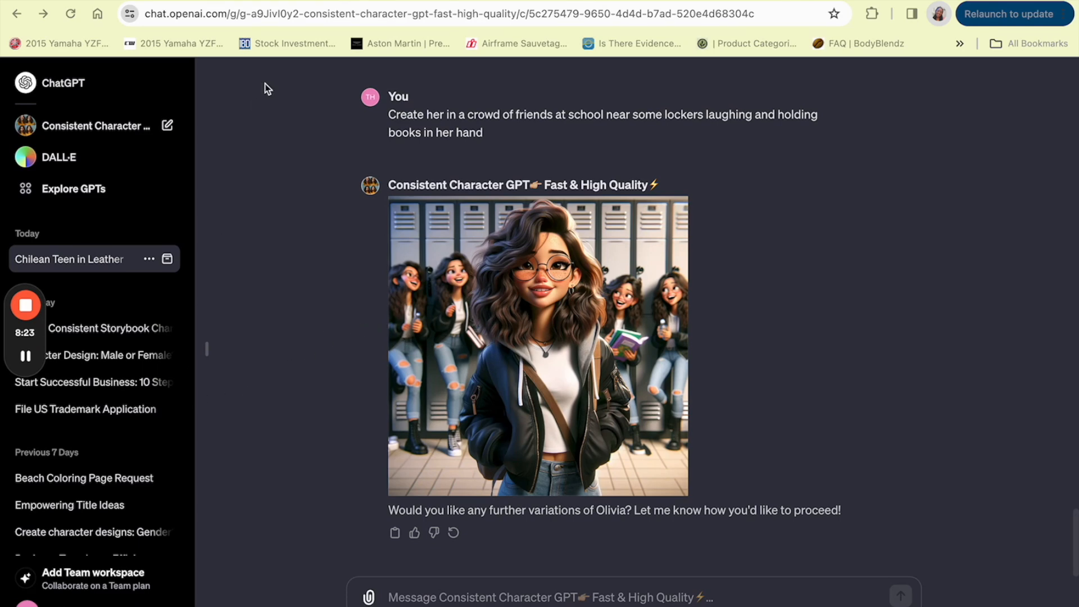
Switch to the Canva storybook design "Mikayla's Magic: The Power of Being Me" and view its cover page enlarged
click(248, 2)
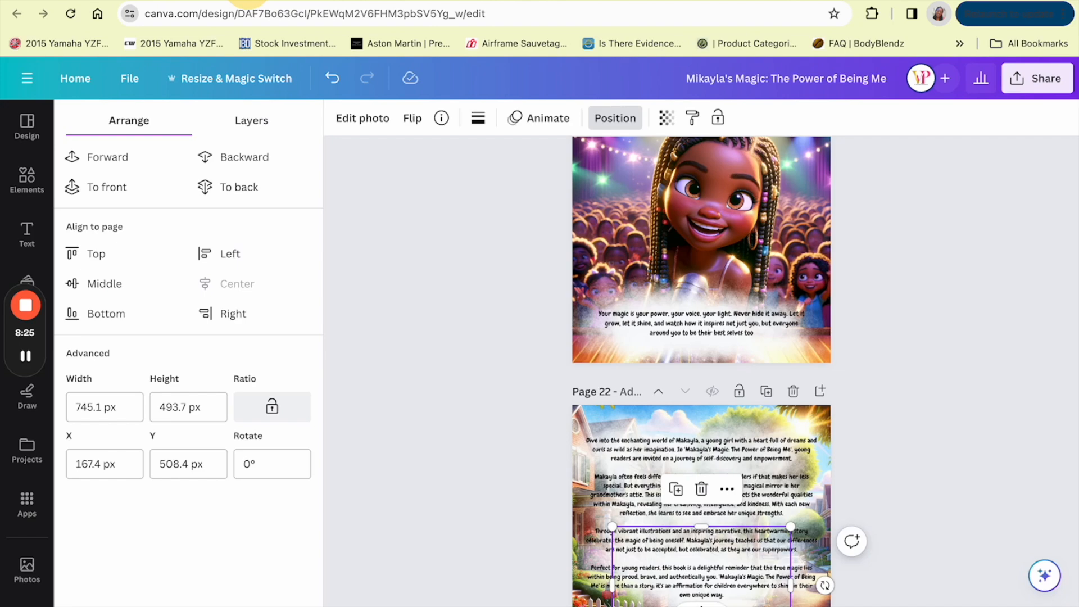
scroll(609, 352, up, 20)
scroll(609, 354, up, 20)
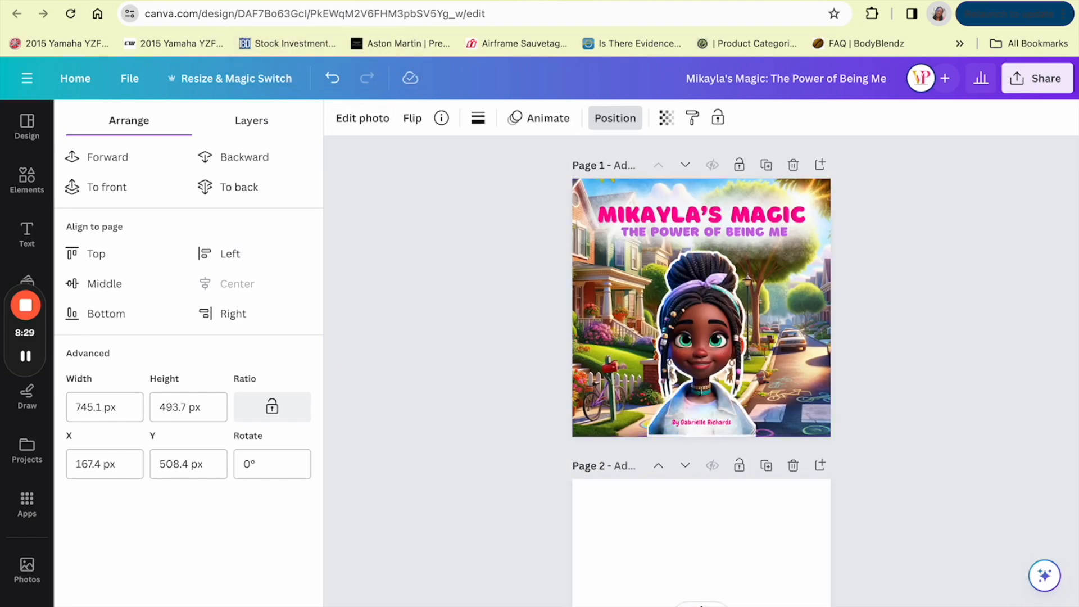
drag(834, 606, 848, 606)
scroll(831, 377, up, 4)
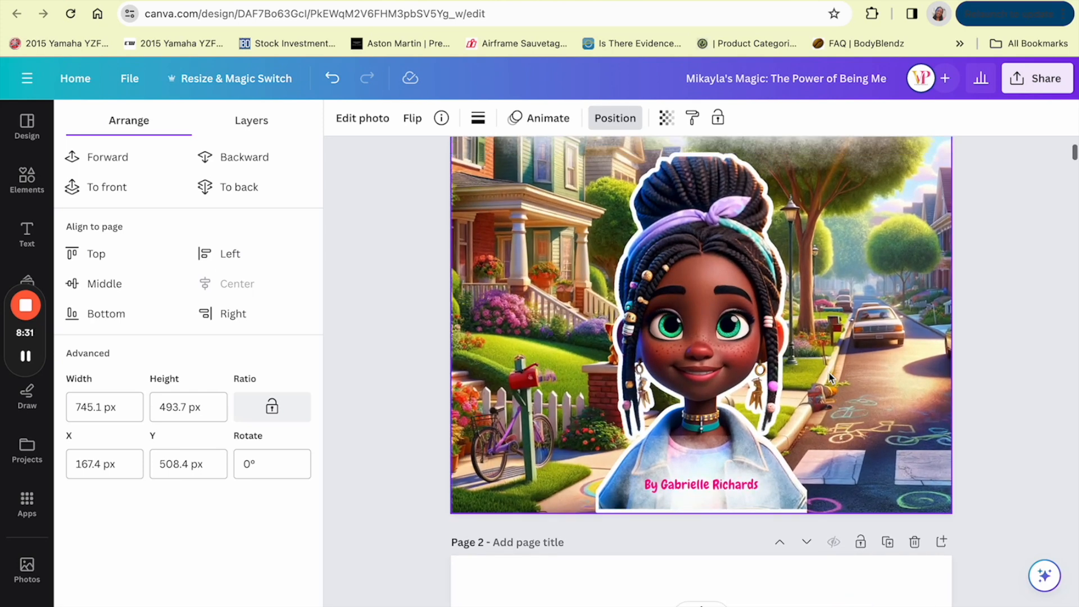
scroll(830, 371, down, 1)
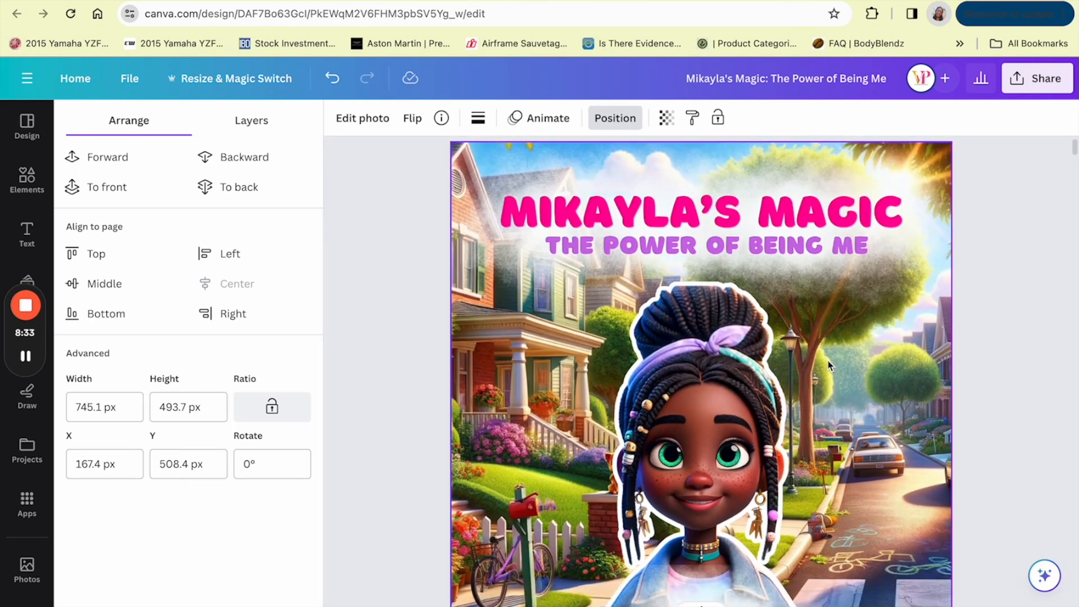
Close the position settings and collapse the side panel to give the storybook cover more room
click(419, 306)
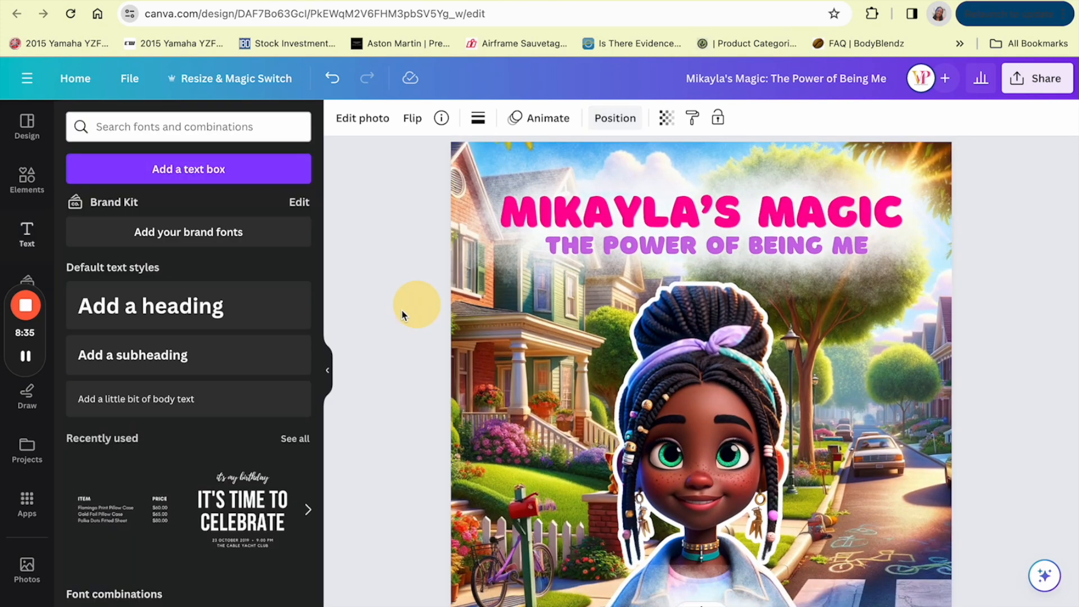
click(328, 374)
scroll(327, 444, down, 3)
scroll(328, 452, up, 2)
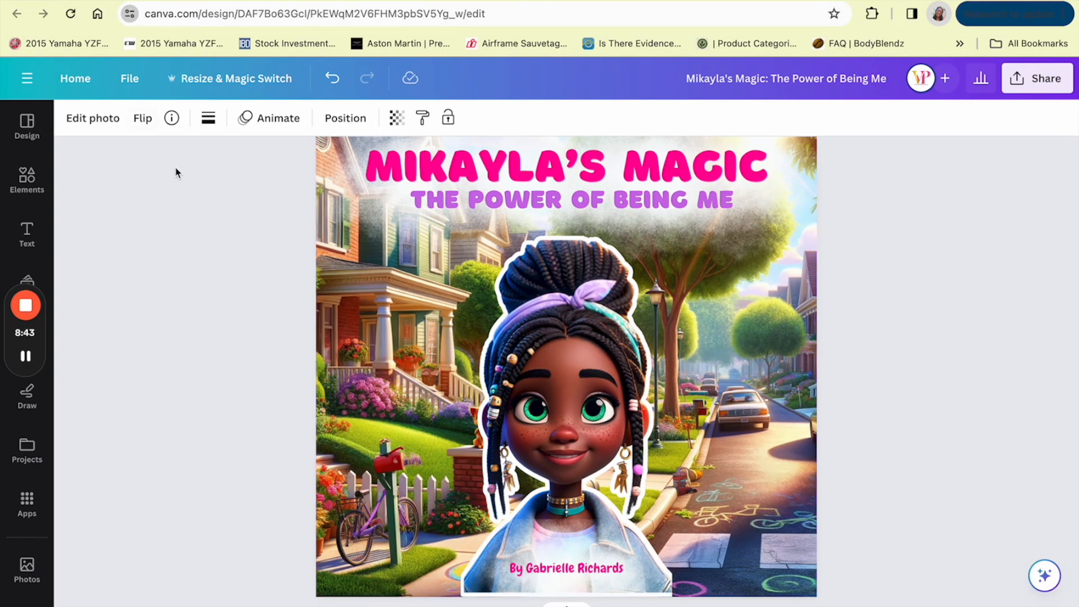
Examine the character illustrations on the storybook cover and page 3, along with the text laid over page 3's image
scroll(169, 416, down, 3)
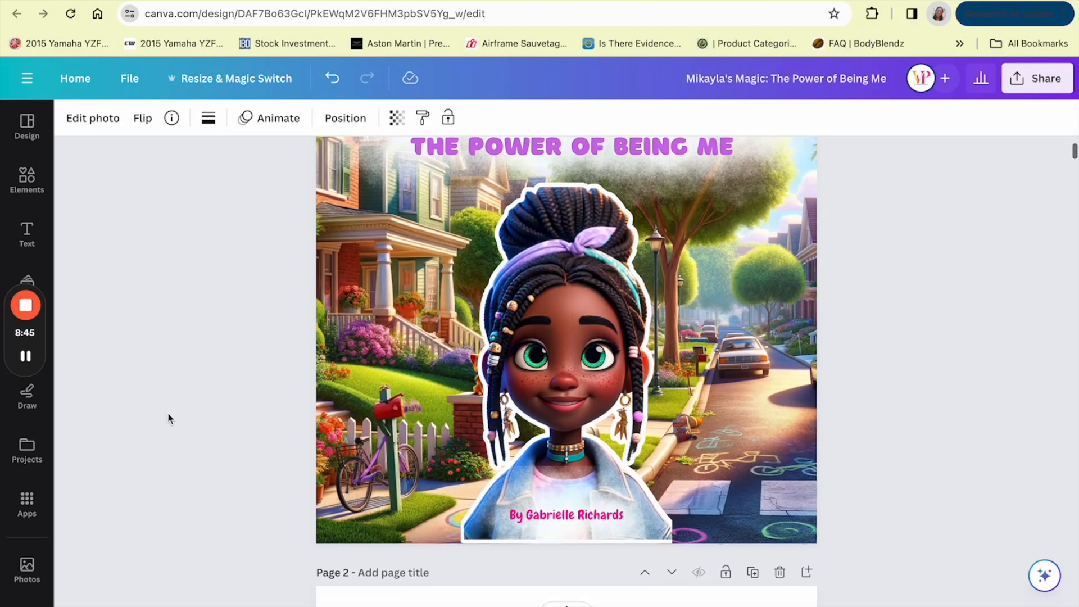
scroll(199, 435, down, 15)
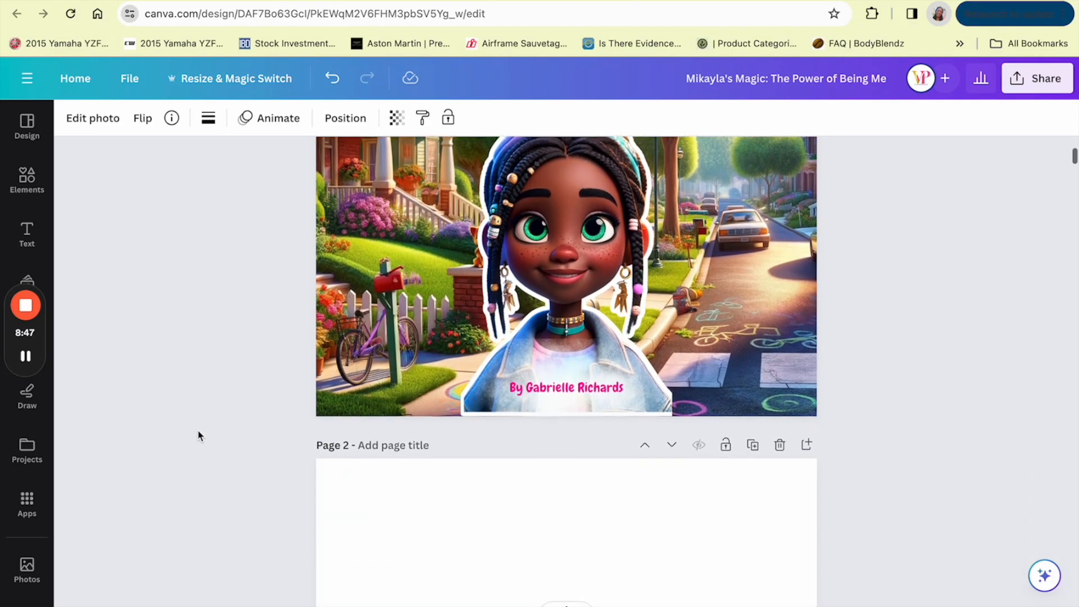
scroll(198, 435, down, 2)
scroll(199, 436, up, 15)
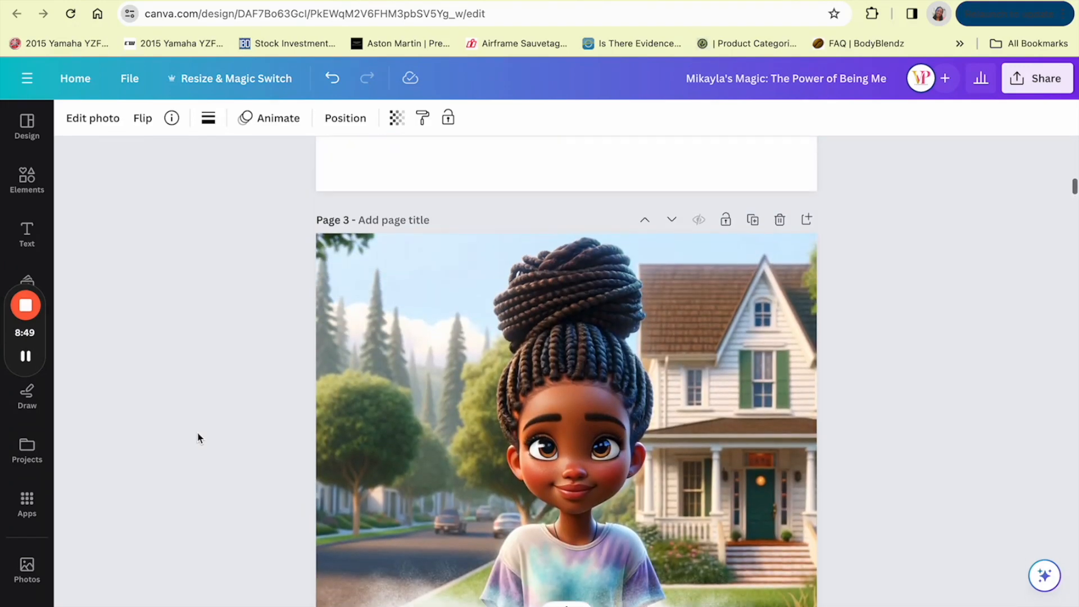
scroll(198, 437, down, 10)
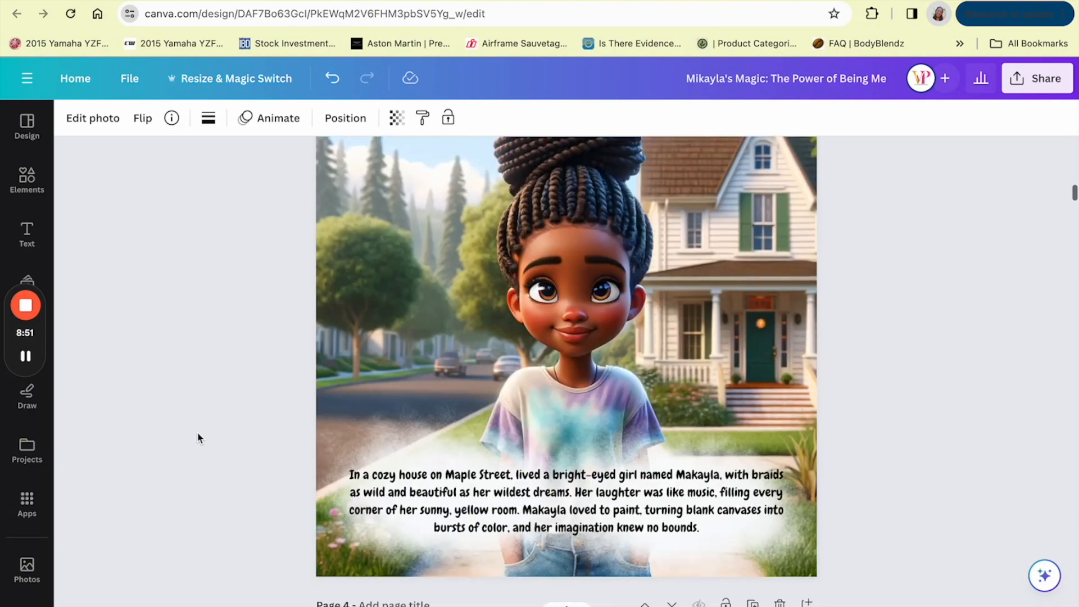
scroll(196, 433, up, 10)
scroll(197, 433, down, 12)
scroll(196, 433, down, 5)
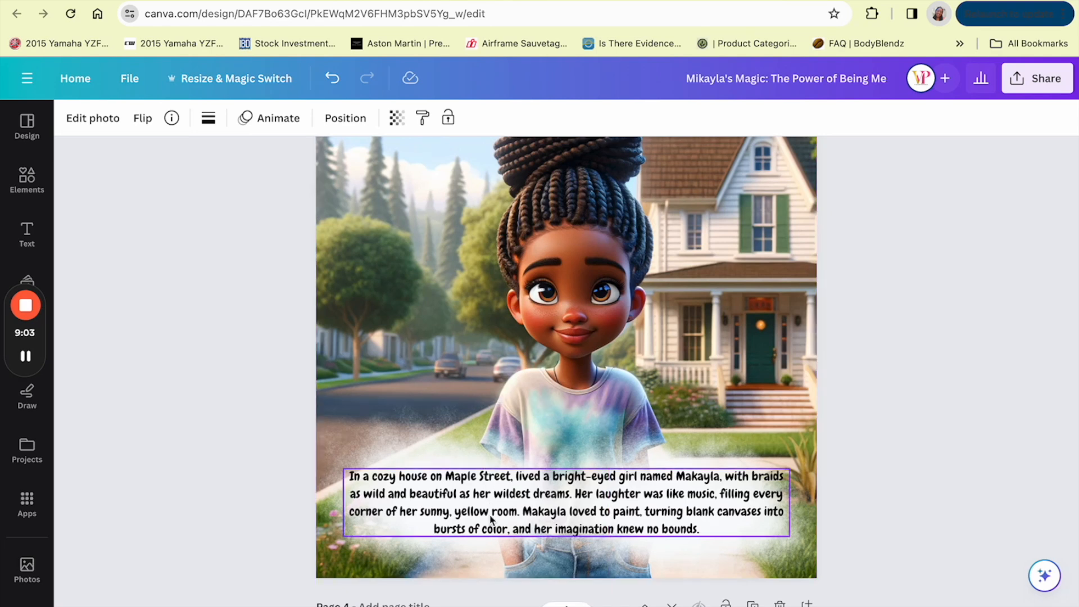
click(386, 266)
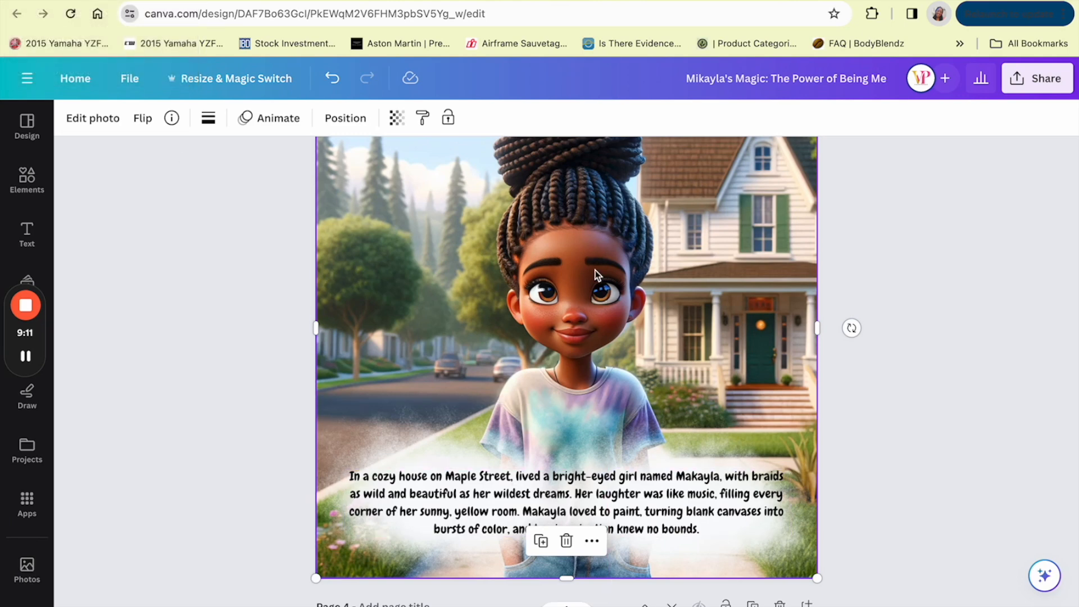
scroll(542, 282, down, 2)
scroll(562, 298, up, 1)
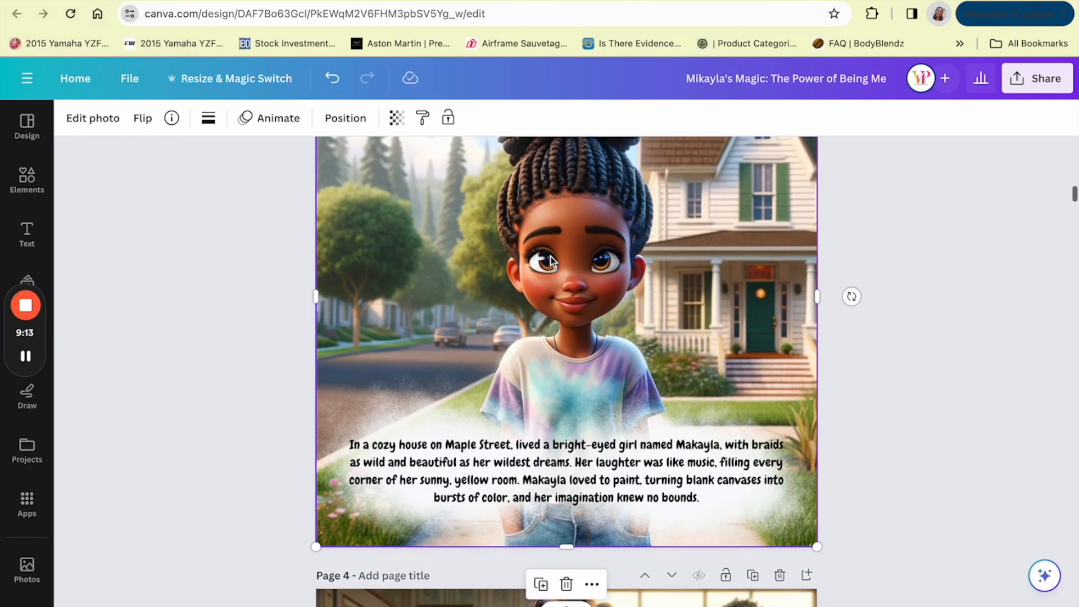
Examine how the character is depicted in the family scene on page 4 and the playground scene on page 5
scroll(573, 312, down, 3)
scroll(573, 314, down, 5)
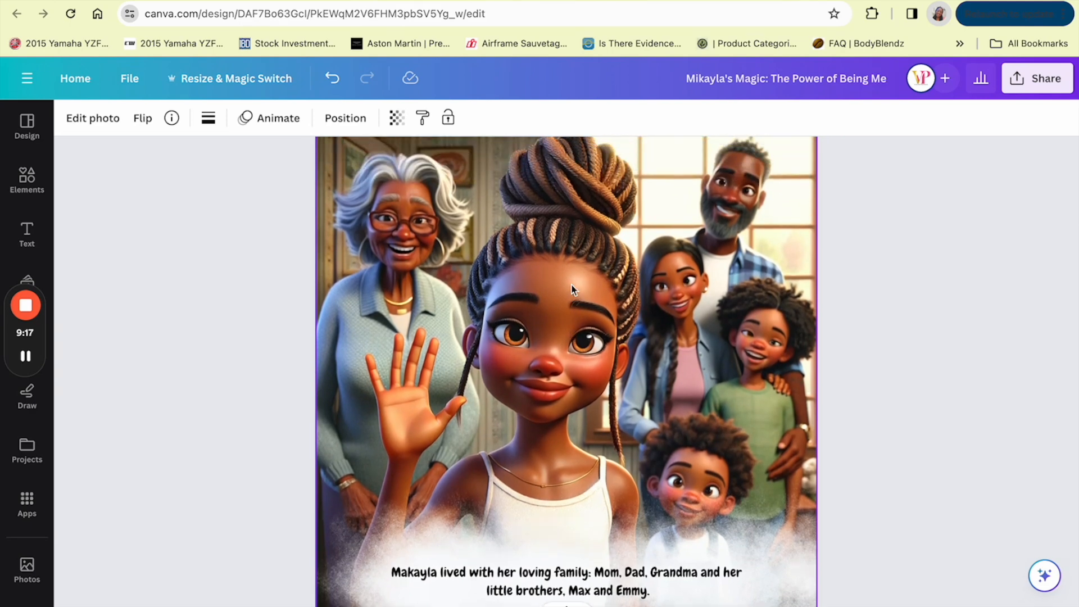
scroll(569, 278, down, 6)
scroll(558, 420, down, 2)
scroll(558, 420, up, 1)
right_click(502, 247)
click(363, 257)
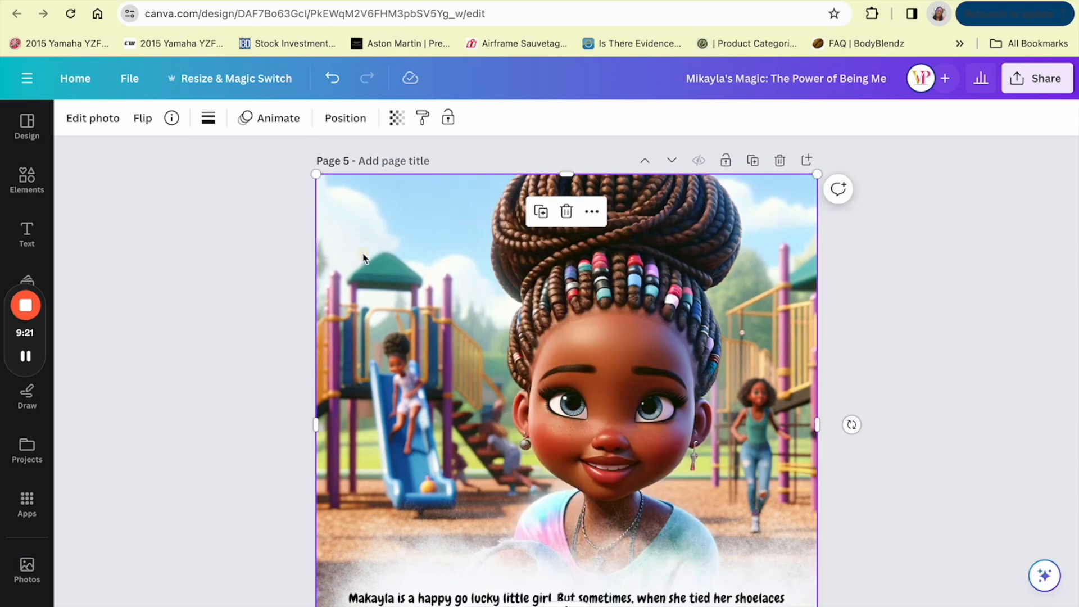
scroll(478, 365, down, 2)
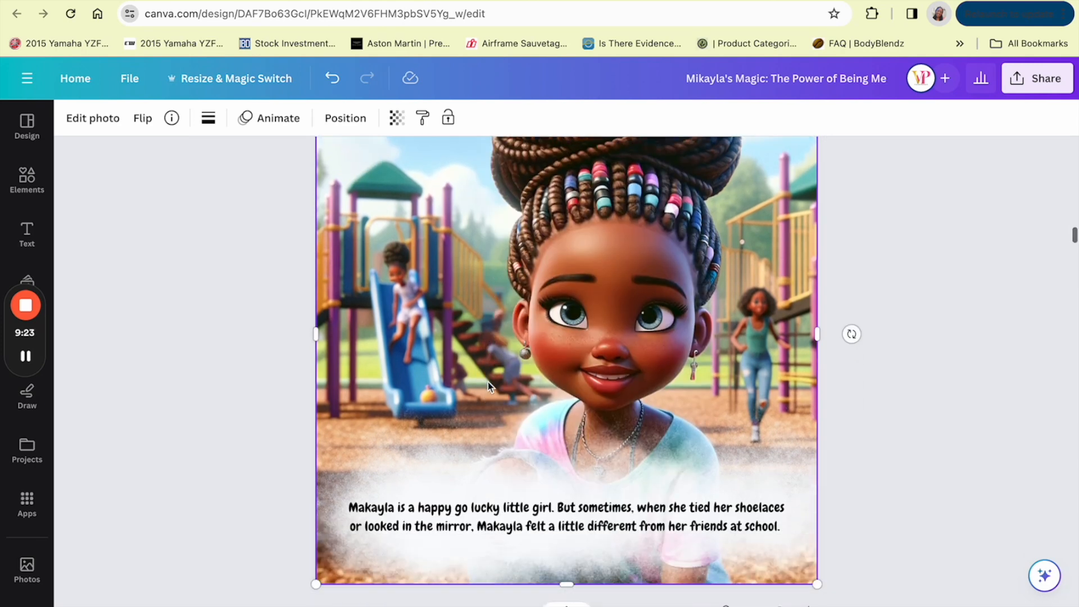
scroll(450, 301, down, 1)
scroll(447, 307, up, 1)
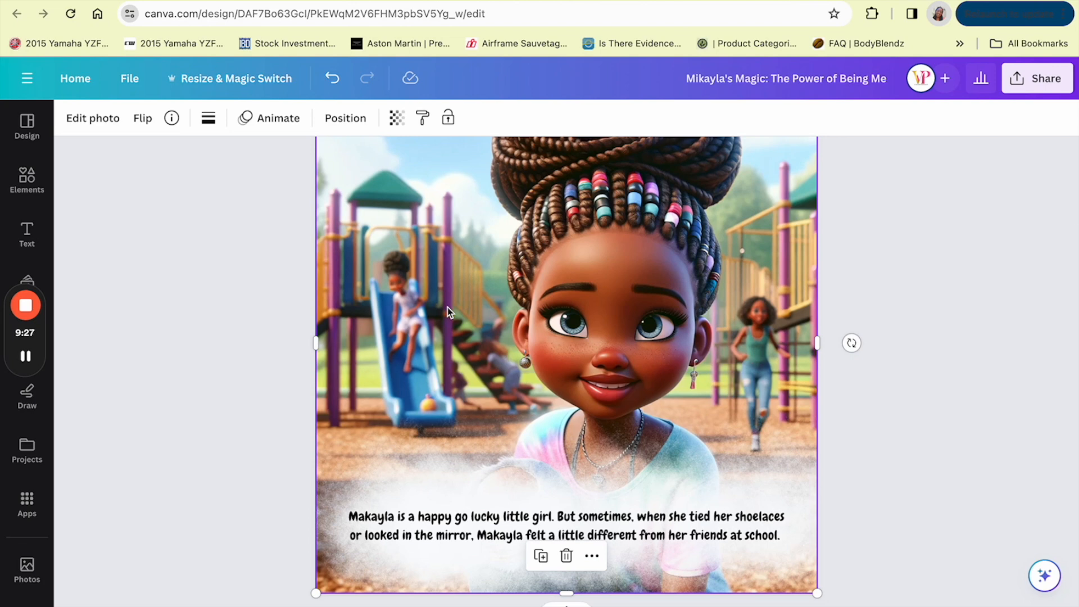
scroll(527, 350, down, 2)
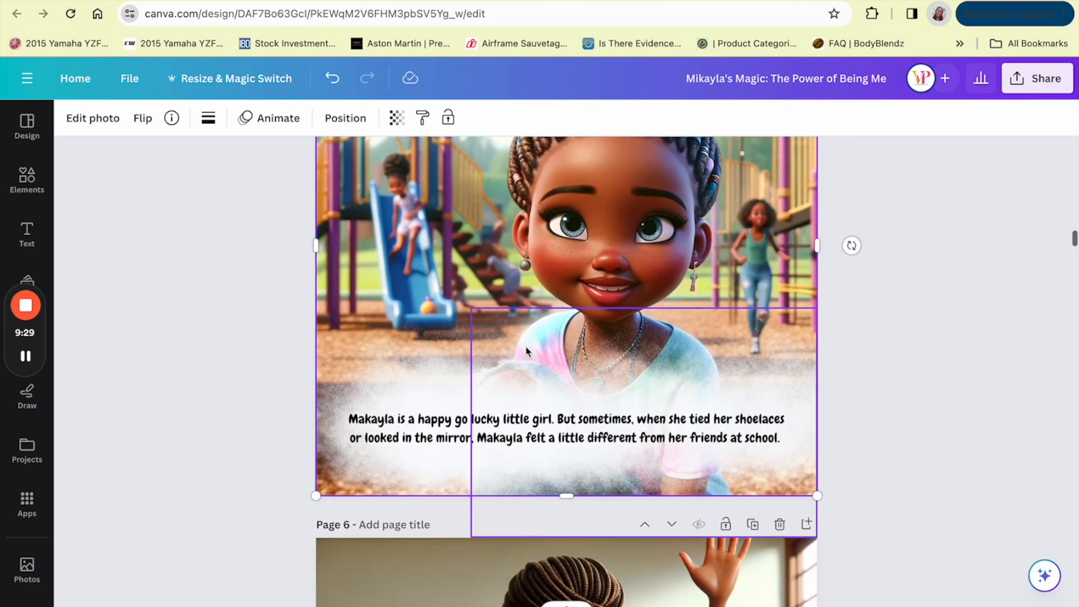
scroll(527, 351, up, 1)
scroll(527, 351, up, 3)
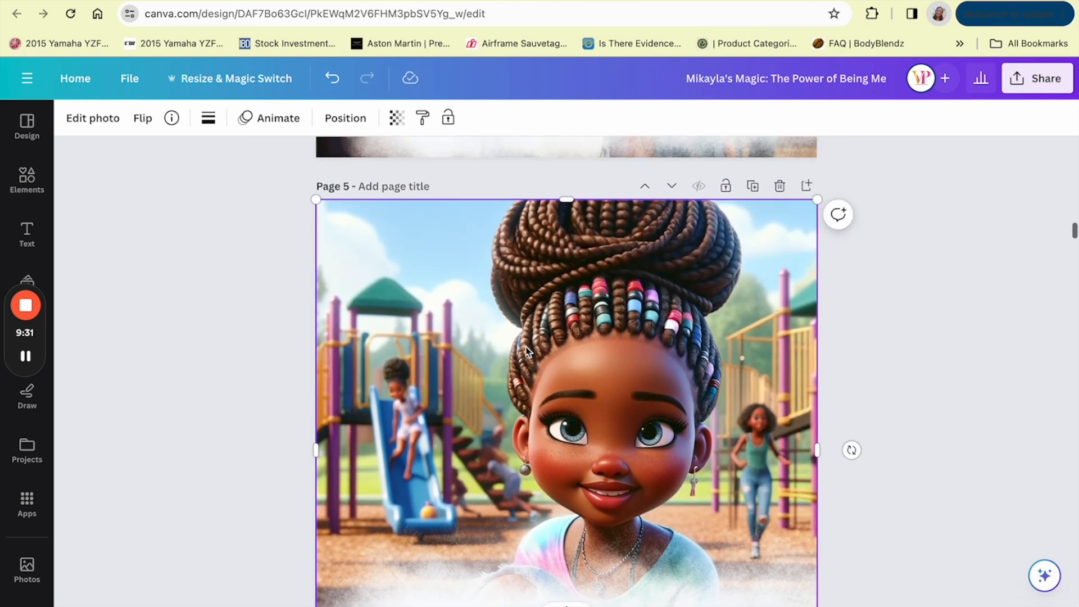
scroll(525, 353, down, 7)
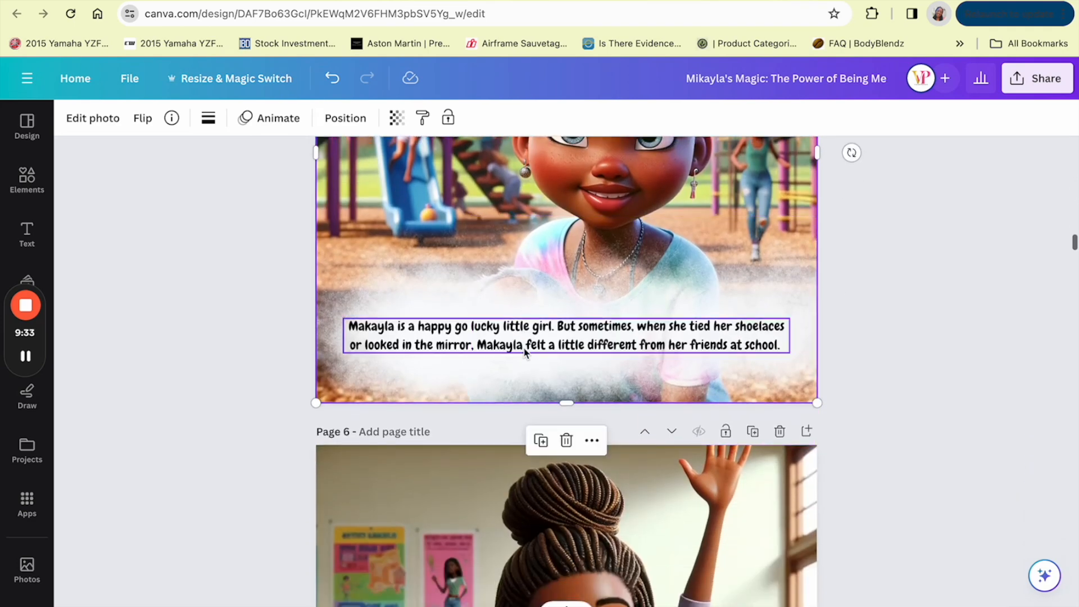
scroll(525, 352, up, 3)
Review the character's consistency in the classroom, school hallway and attic mirror scenes on pages 6 to 9
scroll(524, 350, down, 7)
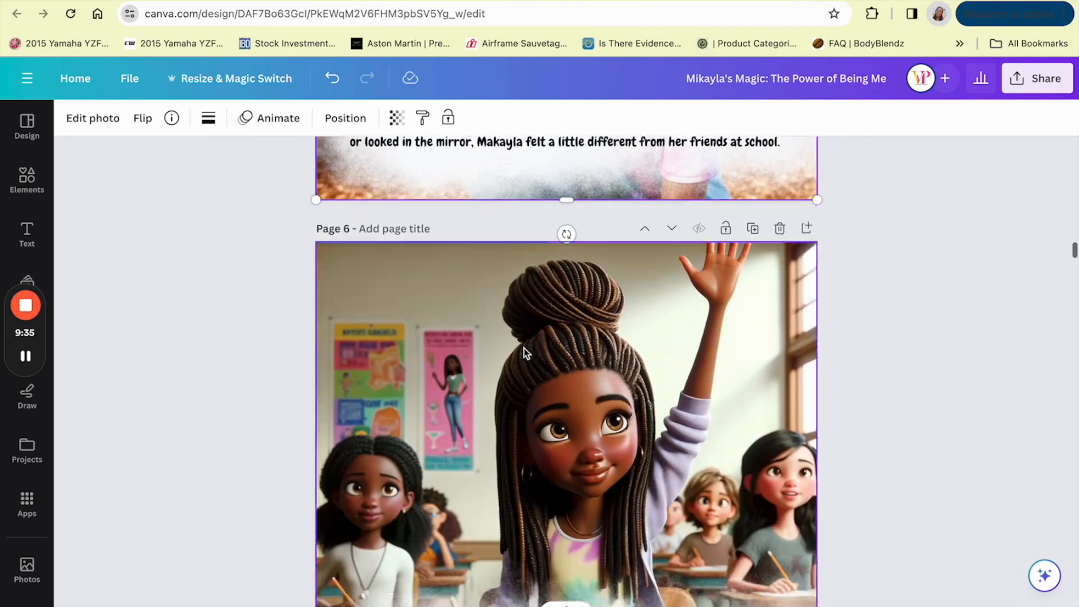
scroll(527, 410, down, 9)
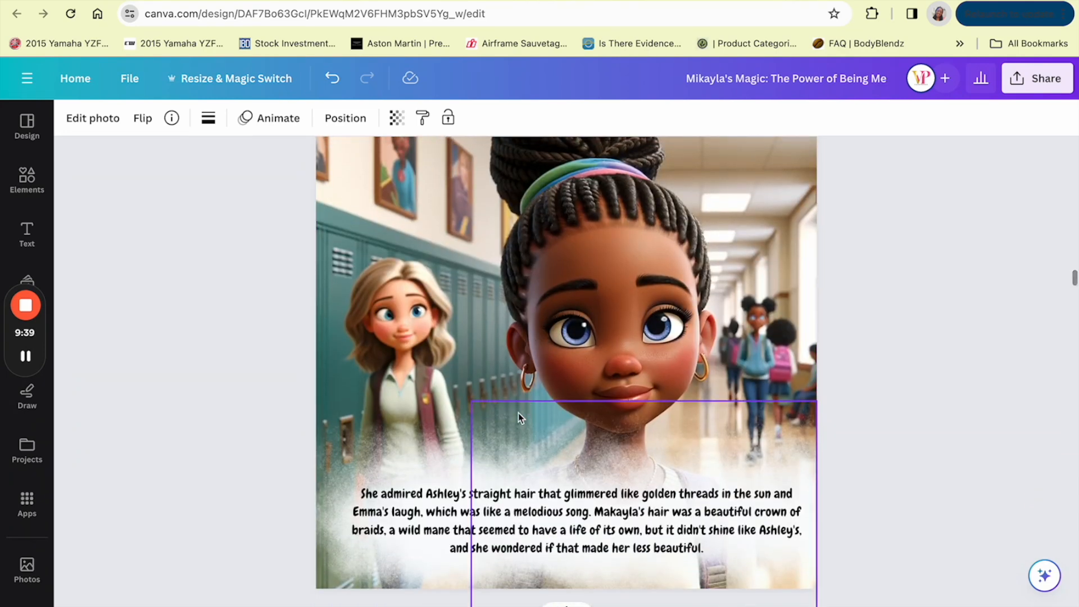
scroll(573, 337, down, 1)
scroll(607, 365, up, 2)
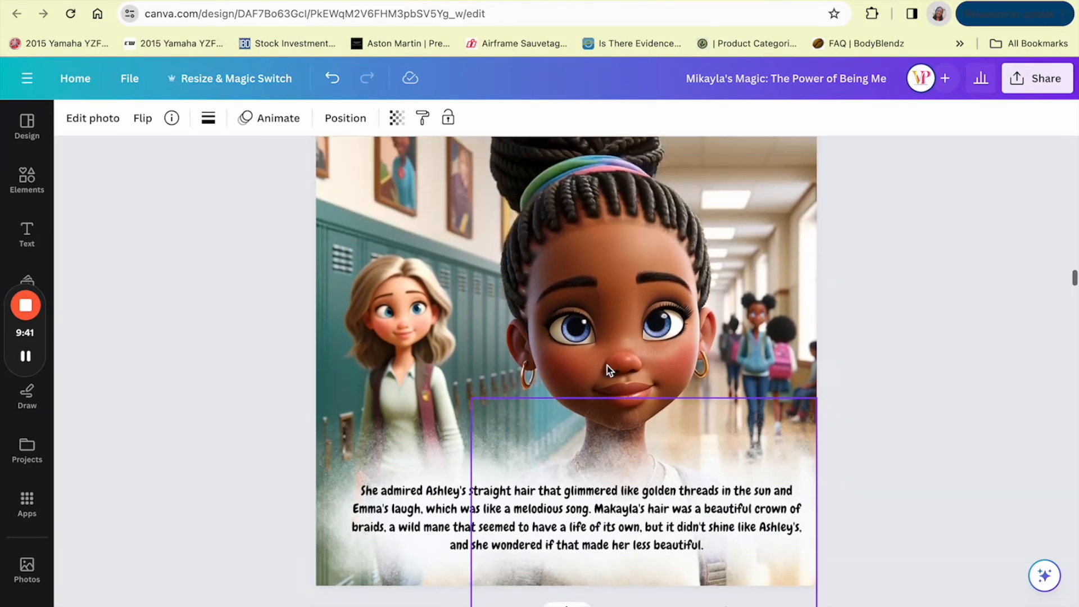
scroll(607, 365, down, 4)
scroll(607, 365, up, 2)
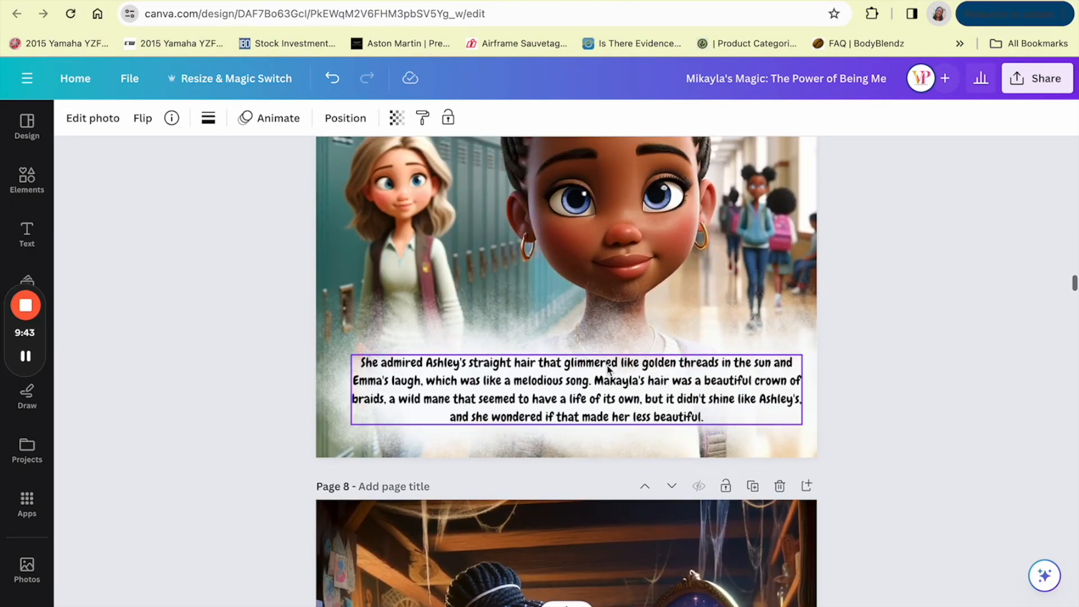
scroll(606, 365, down, 7)
scroll(560, 420, down, 1)
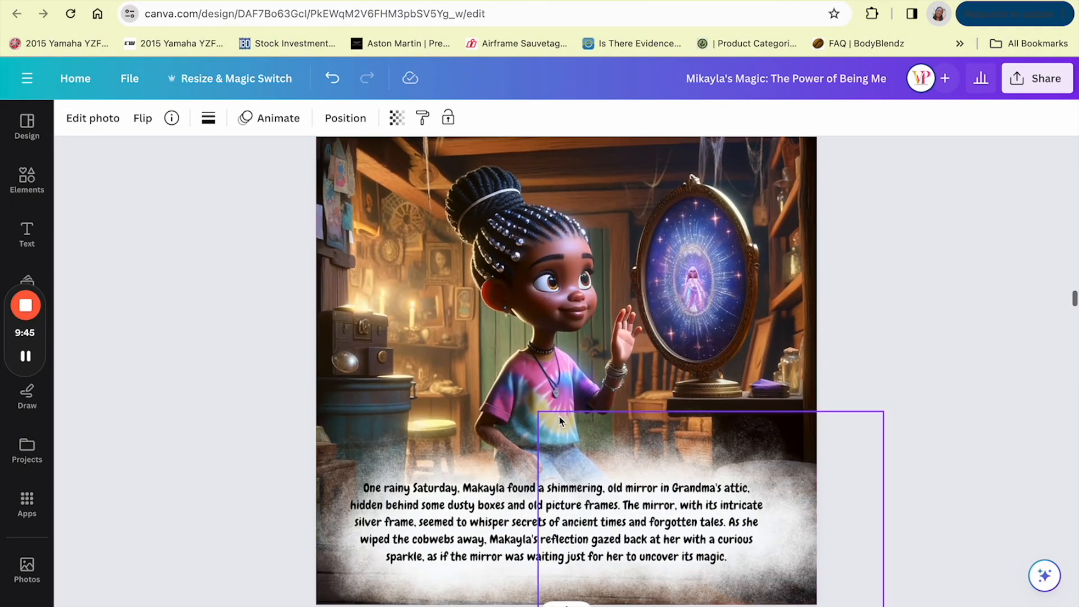
scroll(560, 420, down, 8)
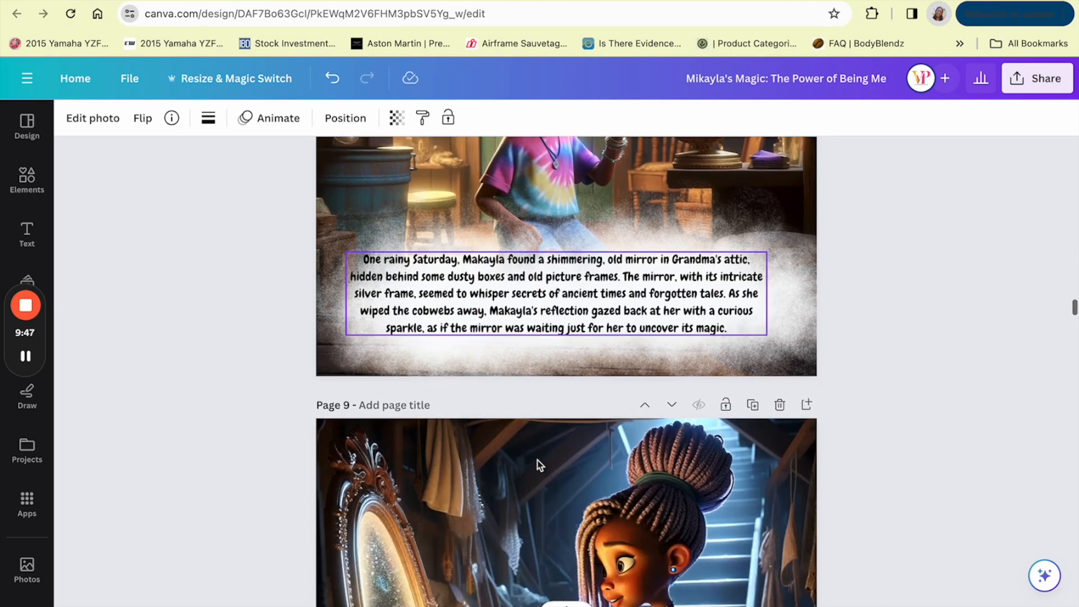
scroll(537, 460, down, 3)
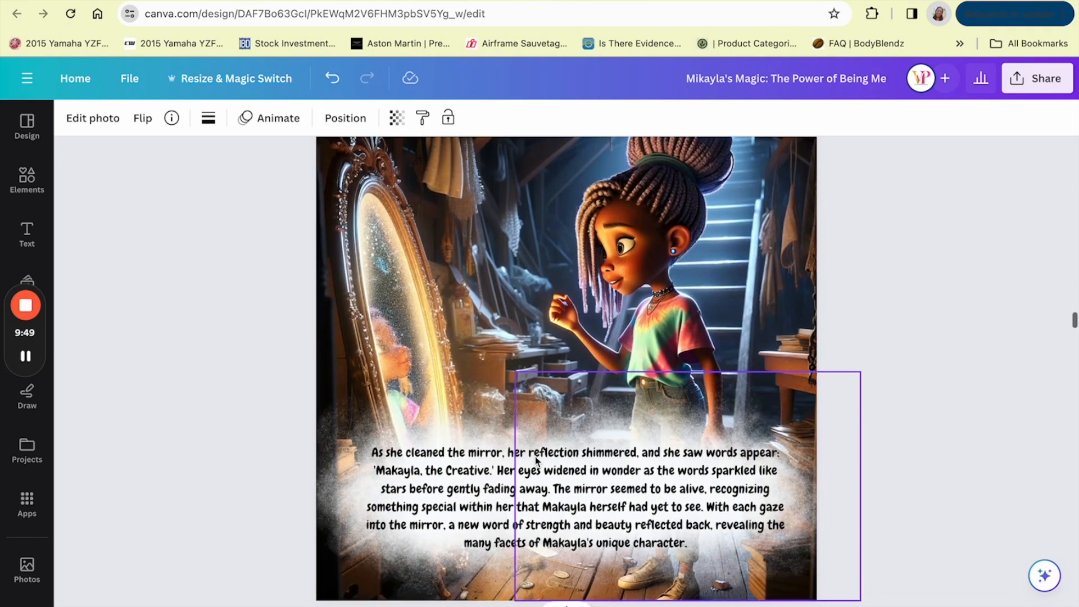
Review the character illustrations and story text on pages 10 to 13, from the magic mirror to the bedroom scene
scroll(535, 458, down, 13)
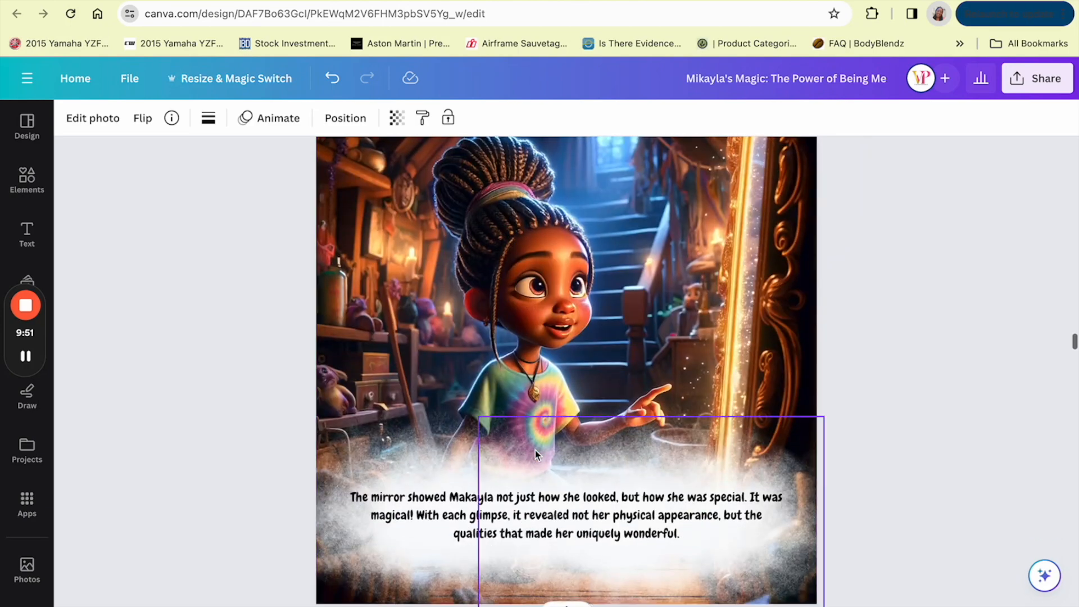
scroll(534, 436, down, 2)
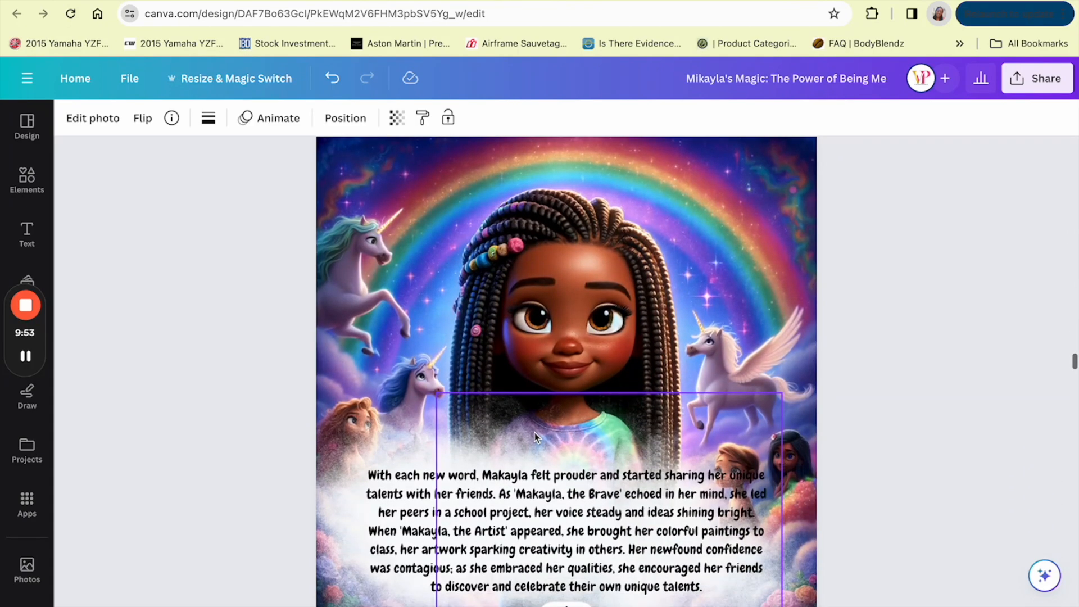
scroll(535, 437, down, 7)
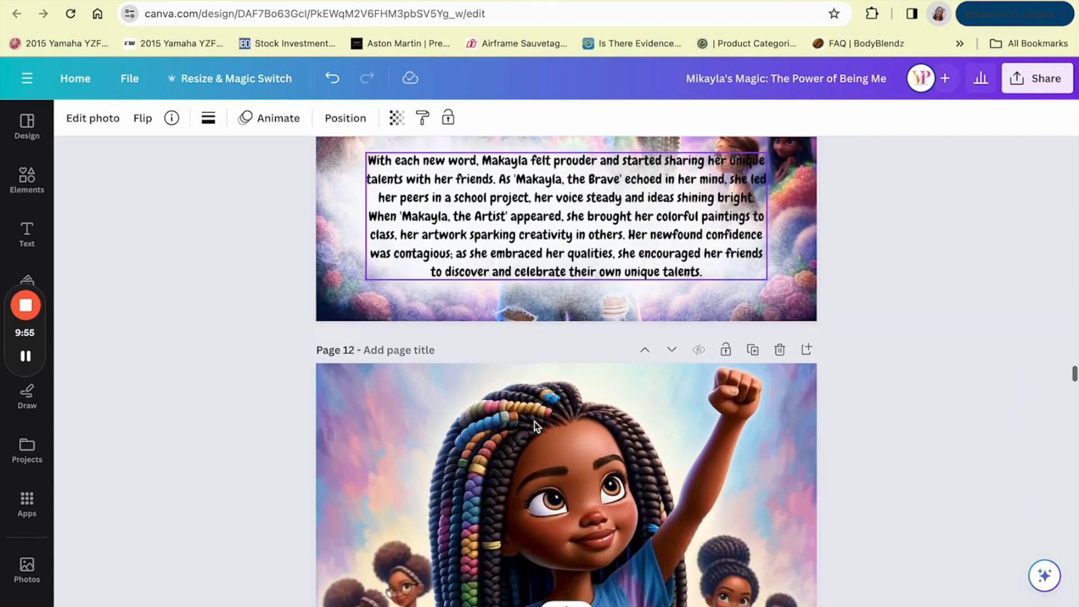
scroll(519, 556, up, 1)
scroll(530, 388, up, 2)
scroll(525, 383, down, 6)
scroll(525, 385, down, 10)
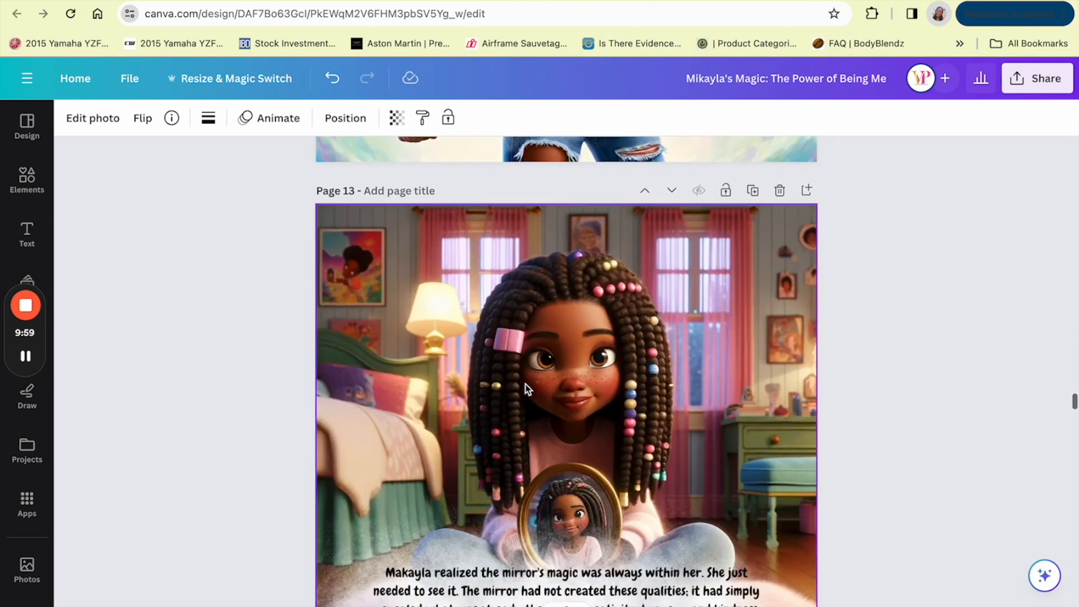
Examine the character illustrations and story text on pages 13 to 16, from the bedroom mirror scene to the neighborhood street scene
scroll(524, 383, down, 1)
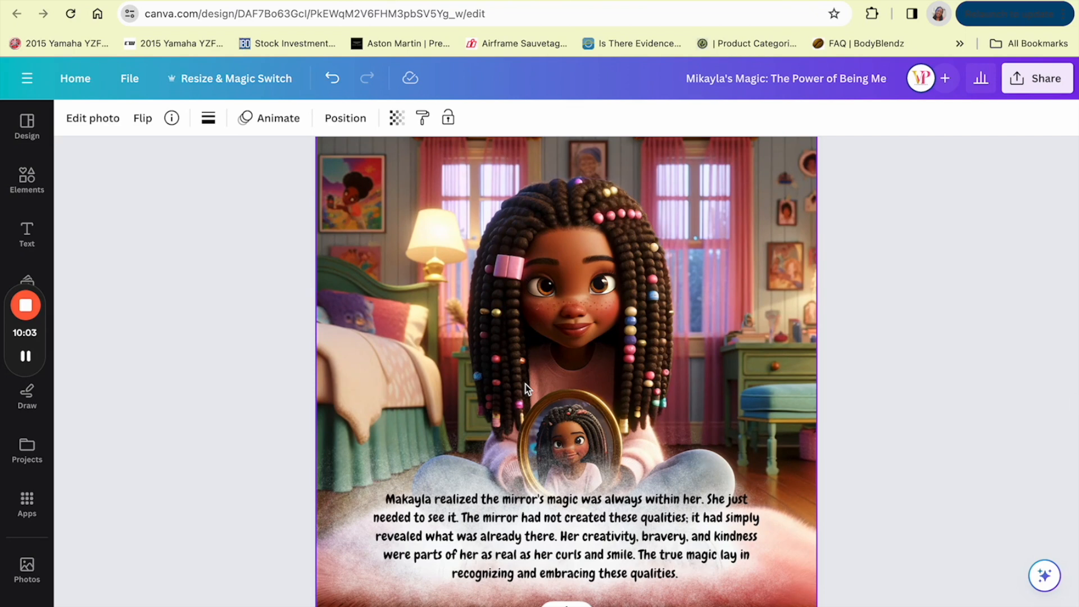
scroll(585, 427, down, 10)
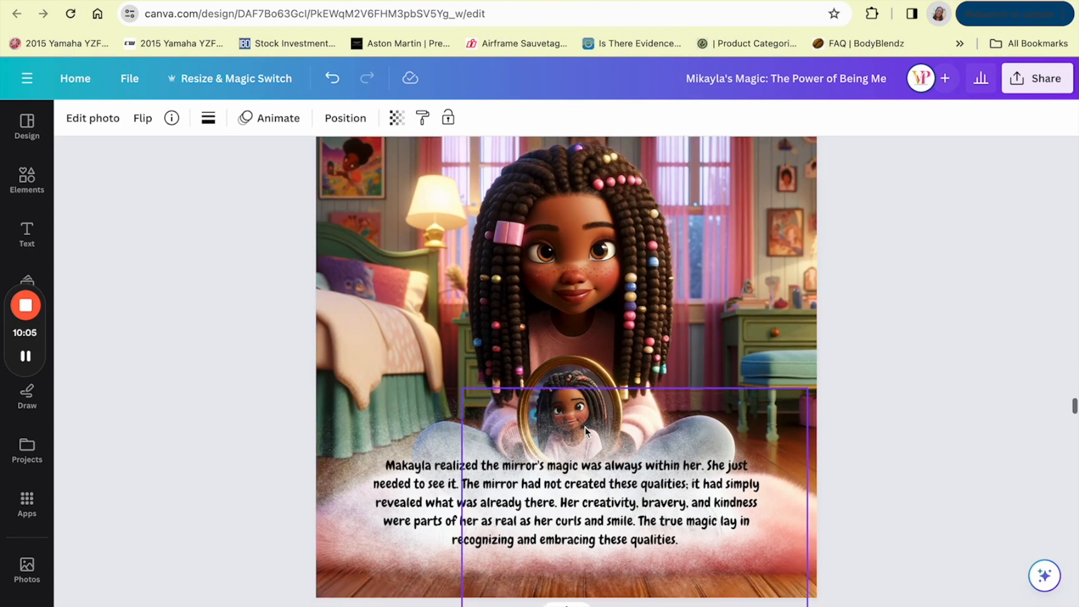
scroll(585, 428, down, 9)
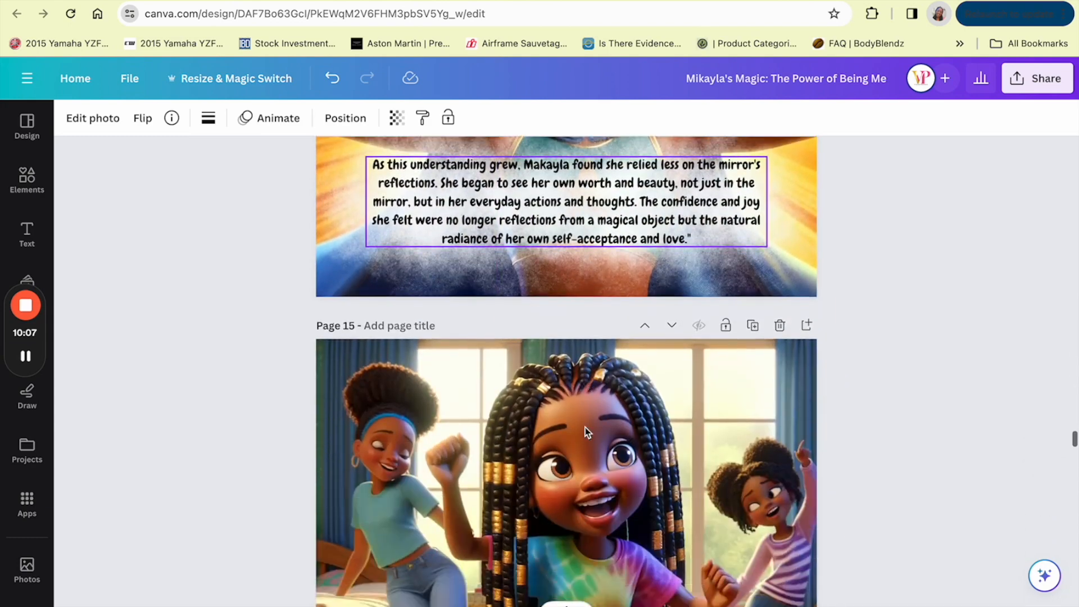
scroll(585, 432, down, 14)
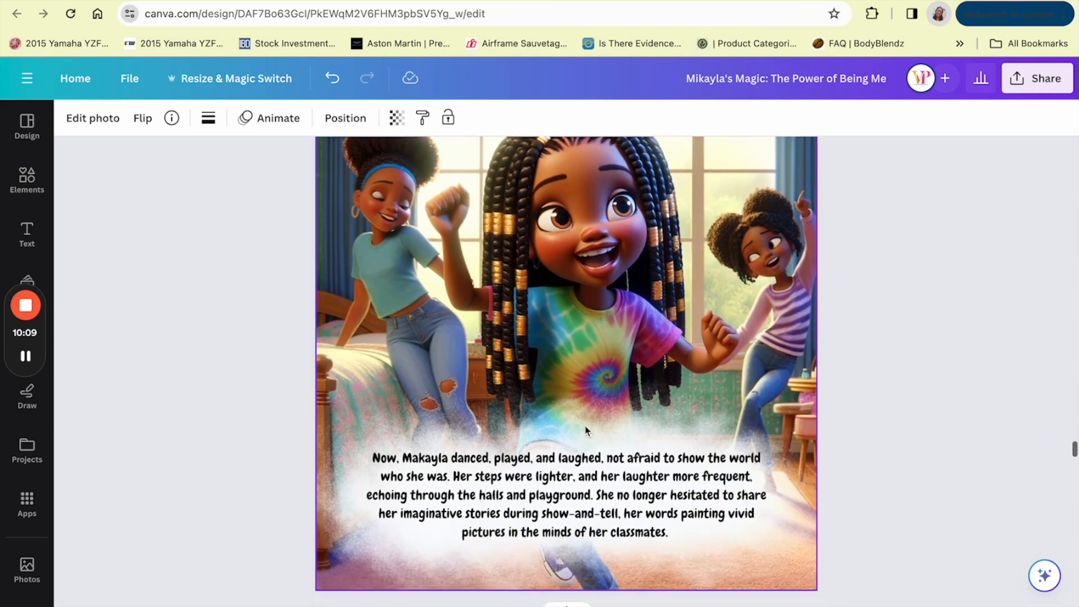
scroll(585, 424, down, 12)
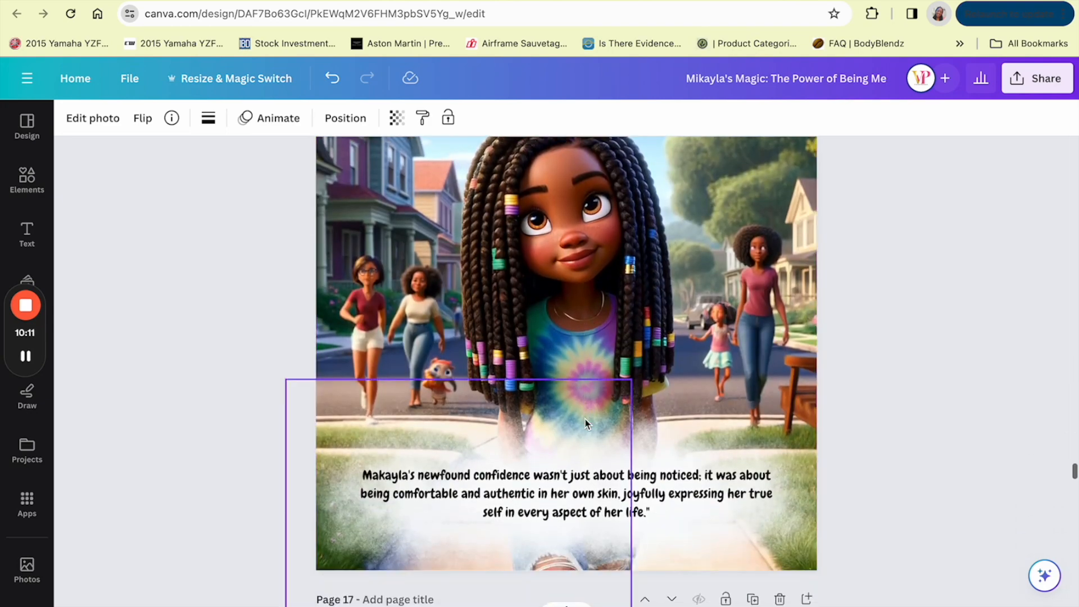
Review the character's consistency on pages 17 to 21 and the book description on page 22 at the end of the storybook
scroll(590, 404, down, 12)
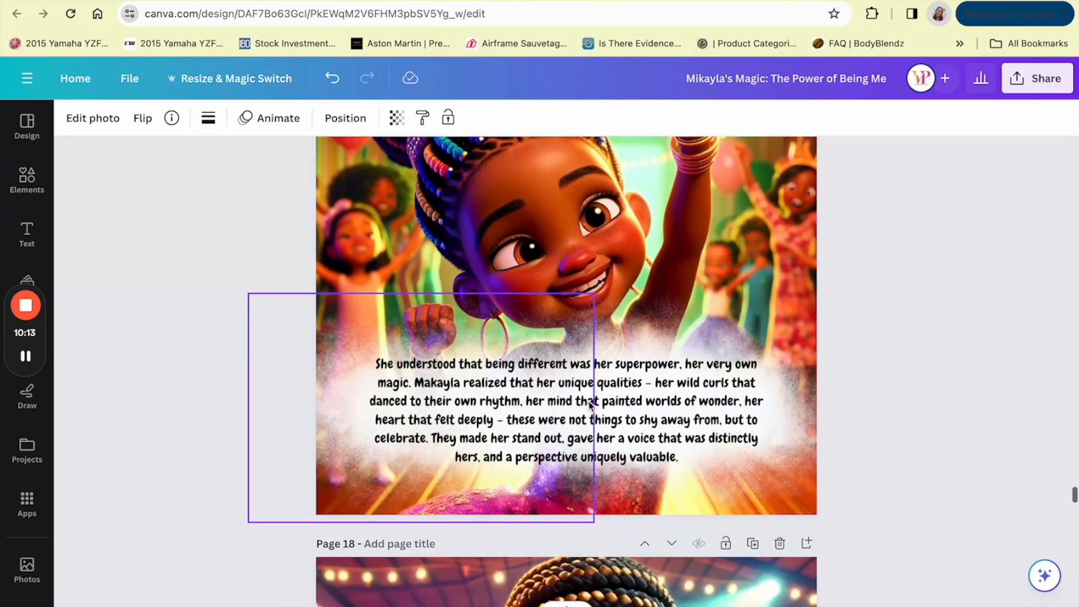
scroll(588, 396, down, 6)
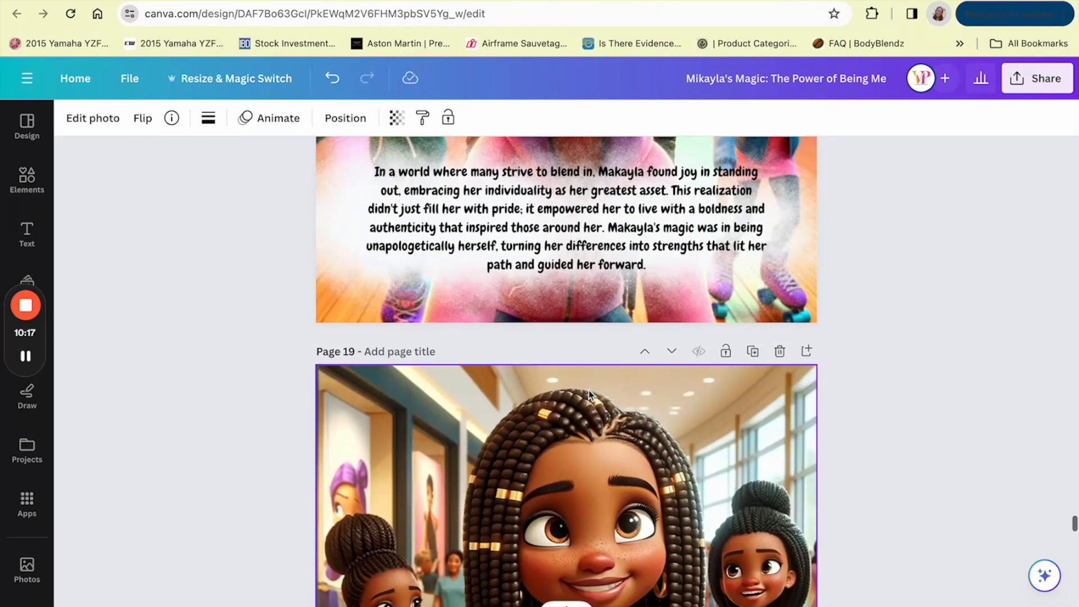
scroll(589, 396, down, 3)
scroll(590, 392, down, 20)
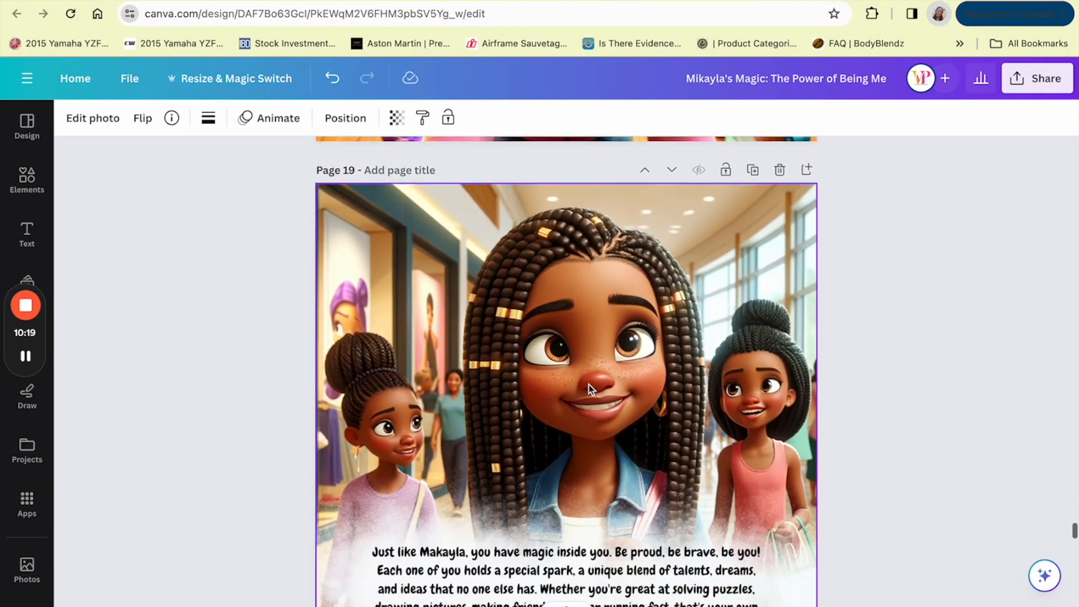
scroll(589, 385, down, 12)
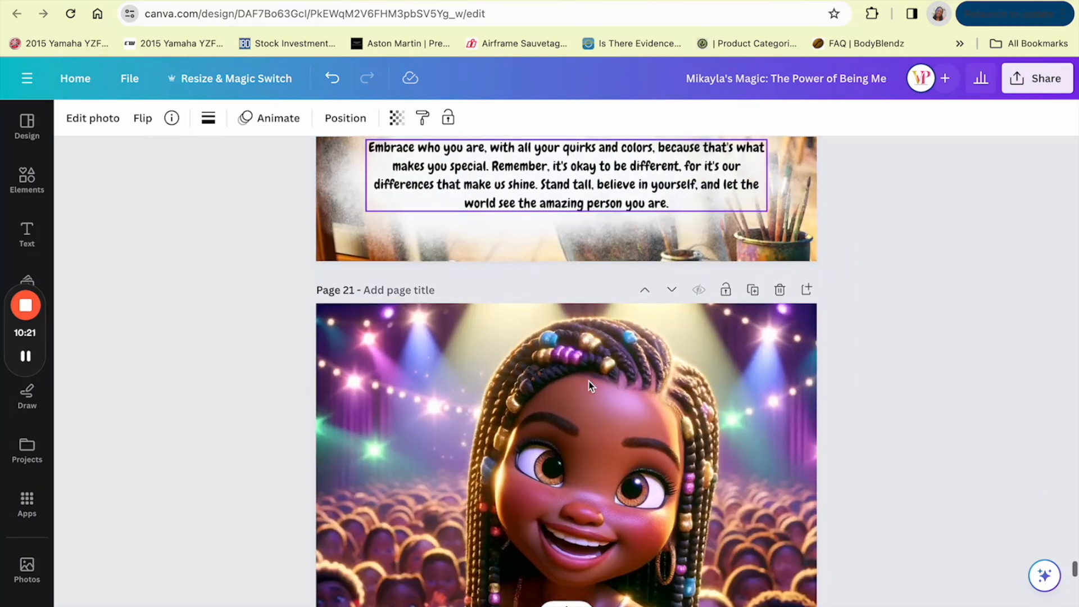
scroll(589, 385, down, 6)
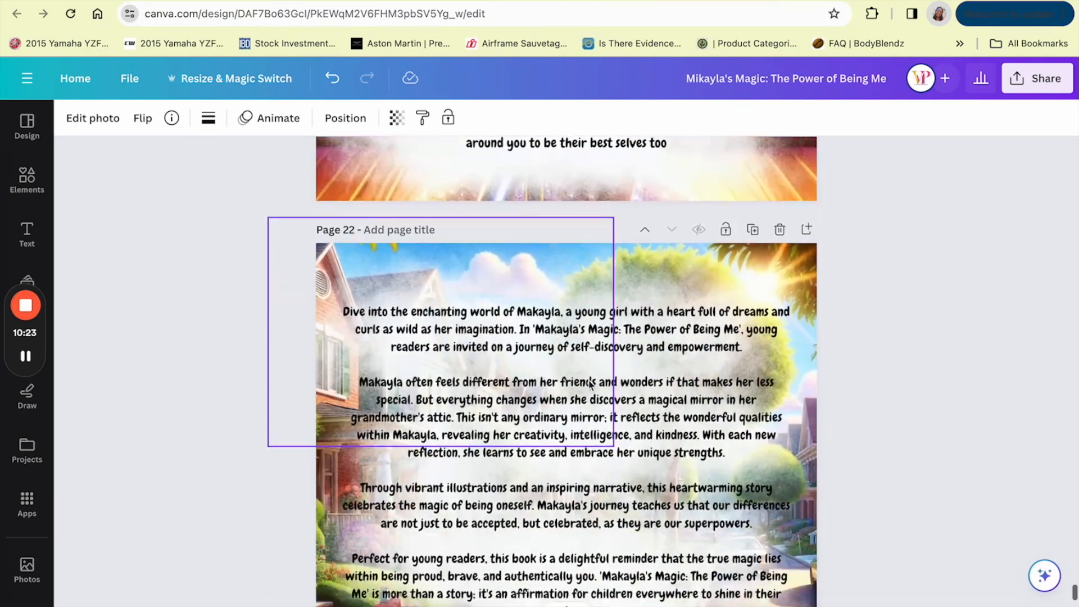
scroll(590, 385, down, 3)
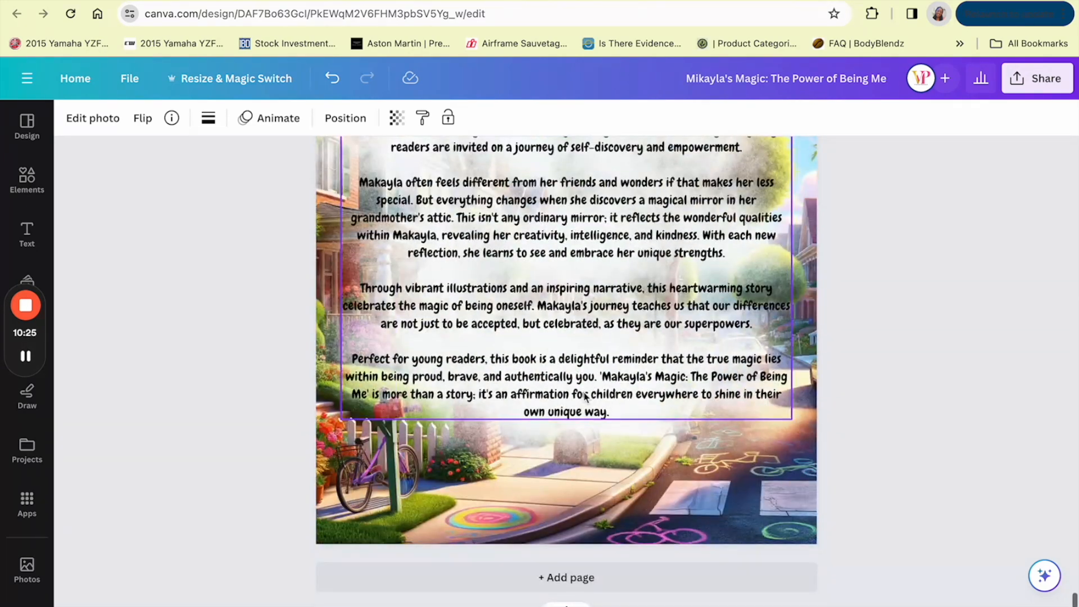
Return to the storybook cover on page 1 and view its title and character illustration again
scroll(496, 431, up, 1)
scroll(496, 431, up, 15)
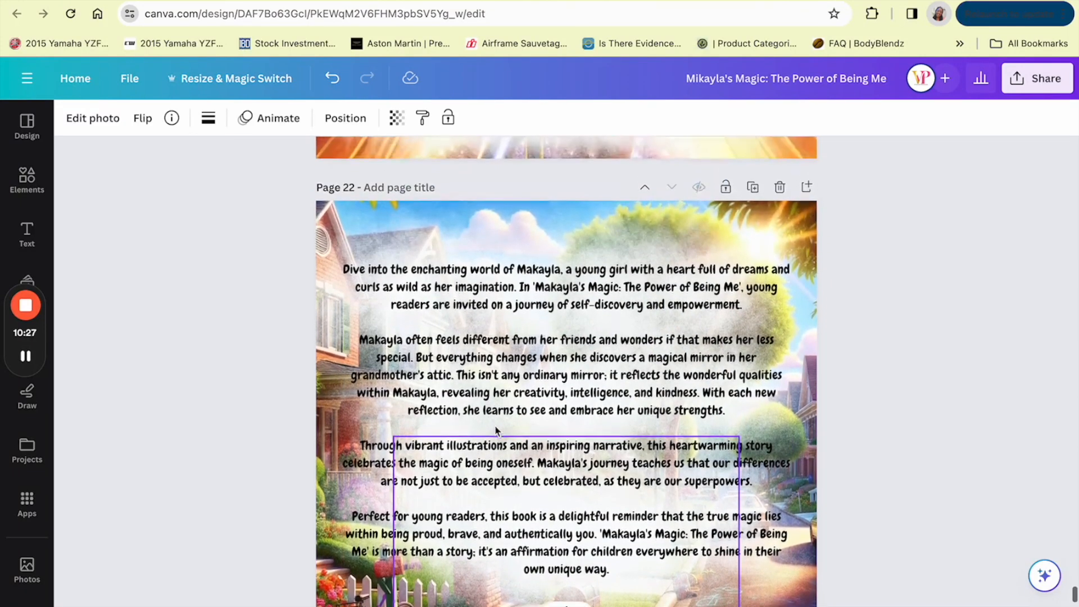
scroll(496, 430, up, 20)
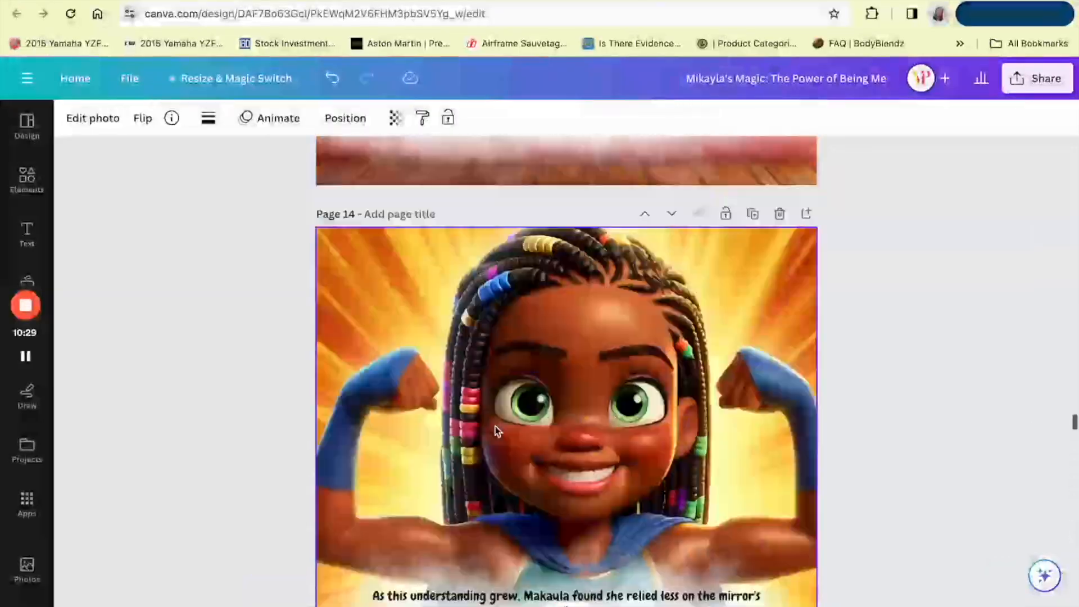
scroll(496, 431, up, 15)
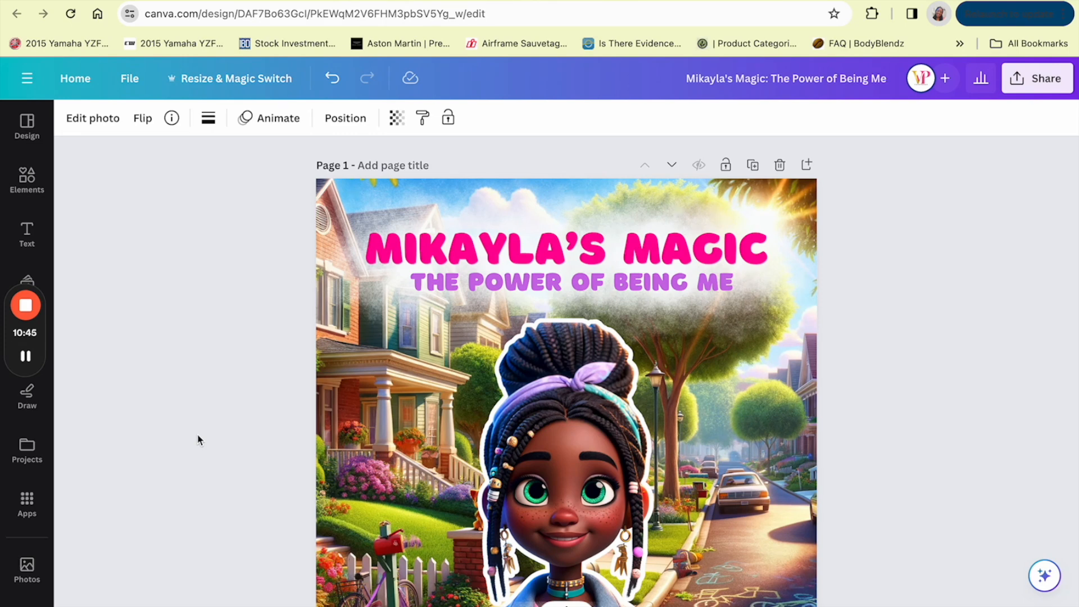
scroll(359, 460, down, 3)
scroll(103, 428, up, 2)
mouse_move(27, 344)
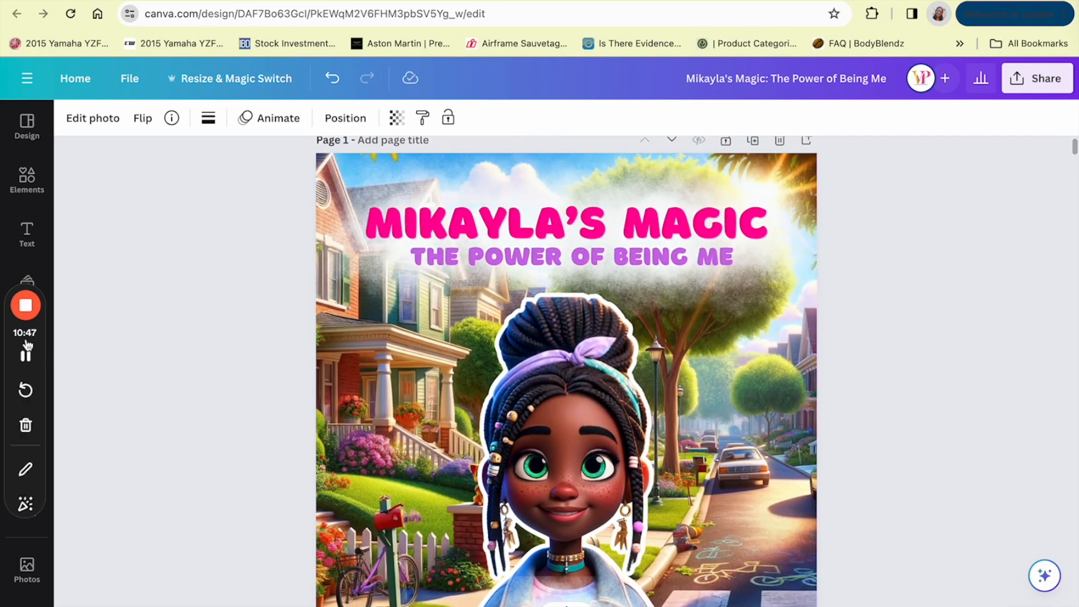